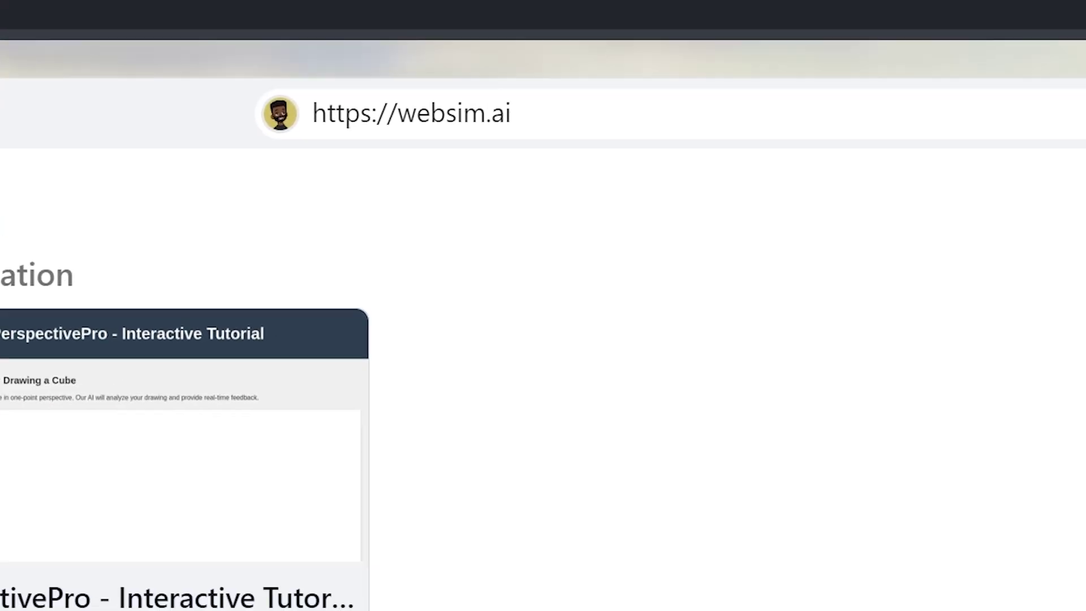
Step: Generate a website from the invented address PizzaPersonaQuiz.com using the Sonnet 3.5 model
{"action": "left_click", "coordinate": [452, 97]}
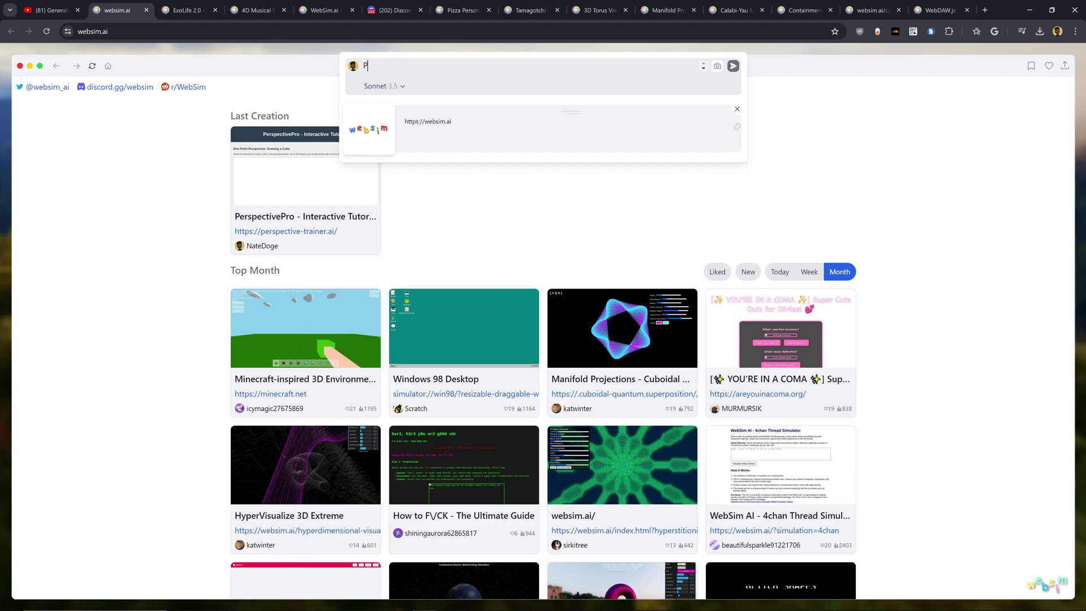
{"action": "type", "text": "izzaPersonaQuiz.com"}
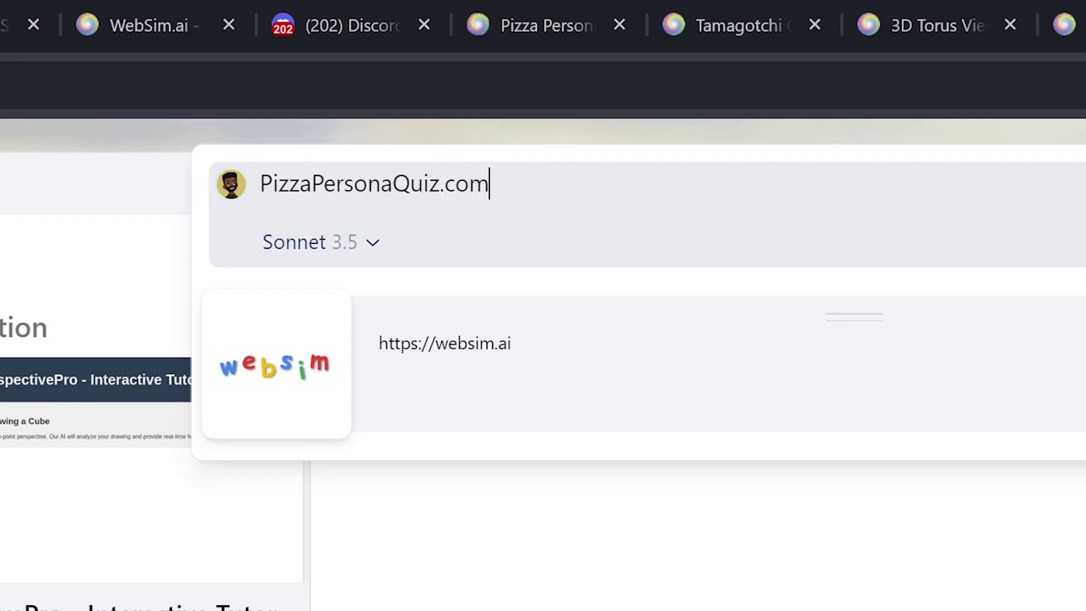
{"action": "key", "text": "Return"}
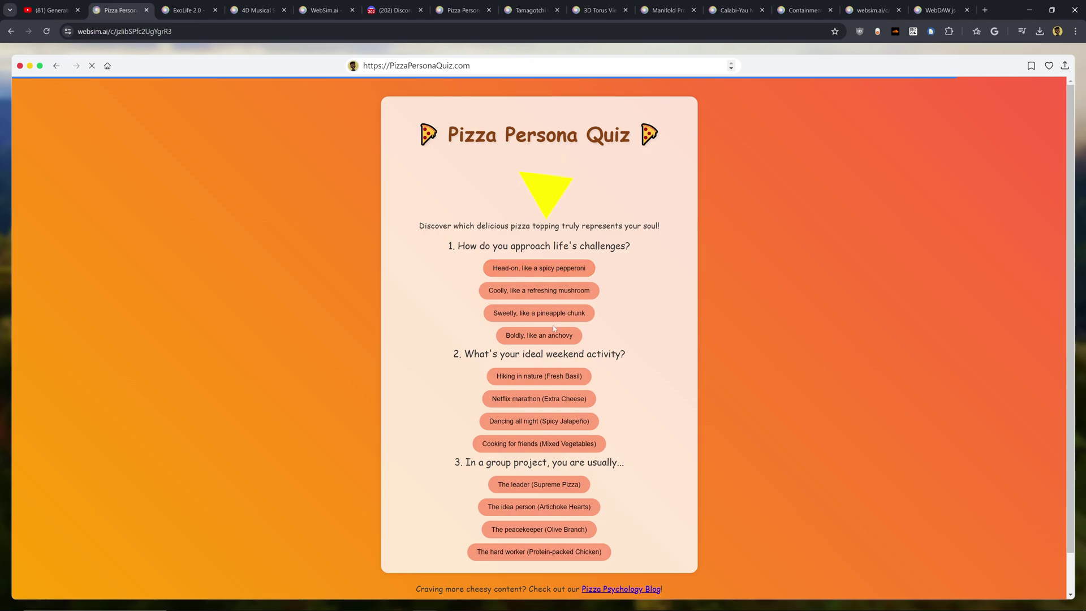
Step: Request a colorful, beautiful music game where interacting with colorful circles makes music, with physics, animations, a modern UI and minimal design
{"action": "left_click", "coordinate": [470, 65]}
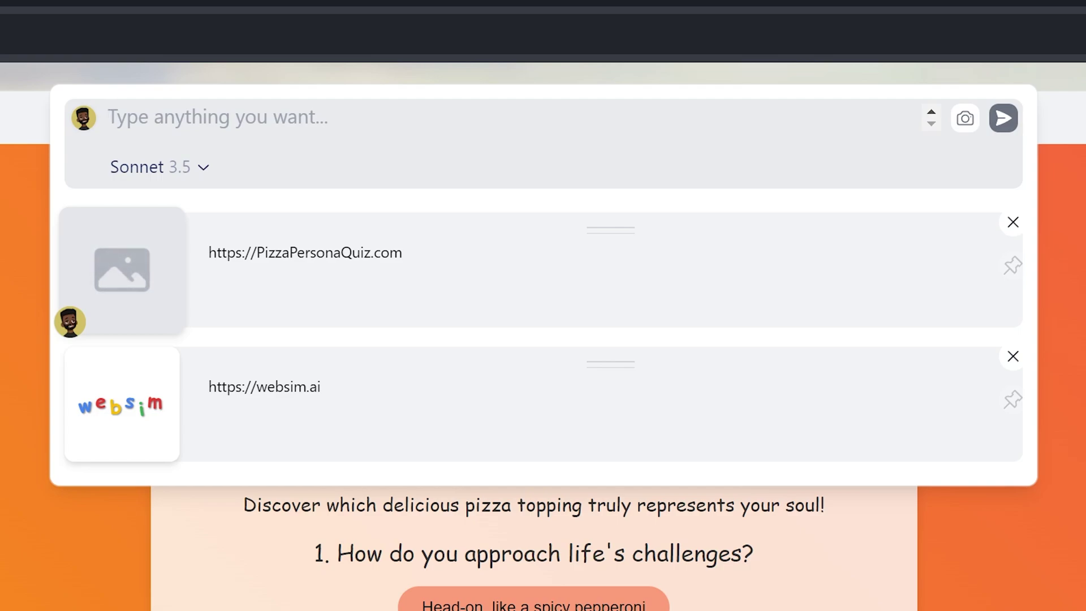
{"action": "type", "text": "A colorful beautiful music game that a"}
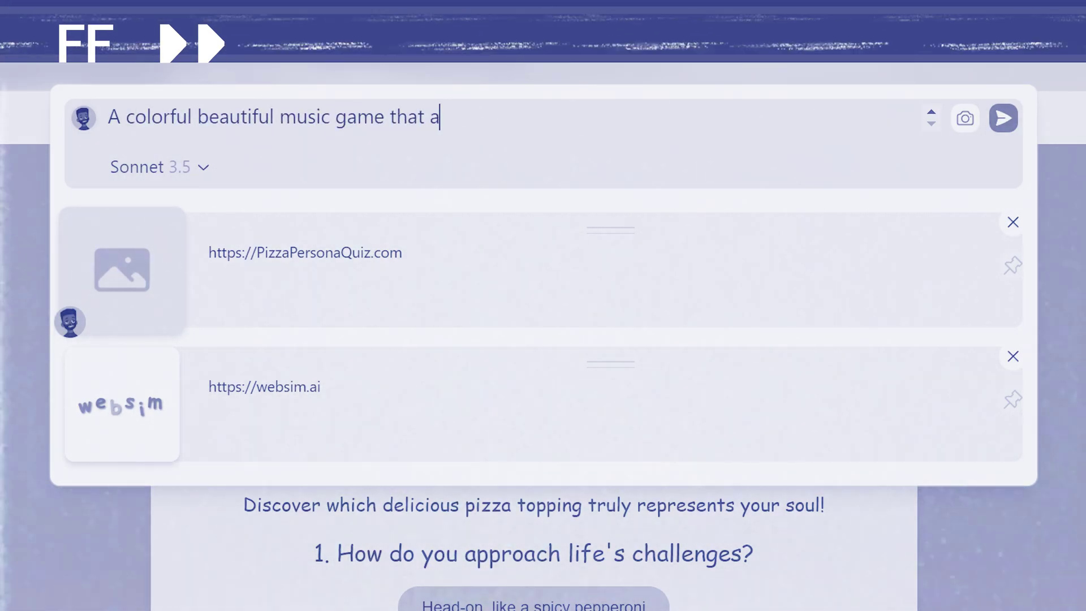
{"action": "type", "text": "llows a user to click on colorful circles and w"}
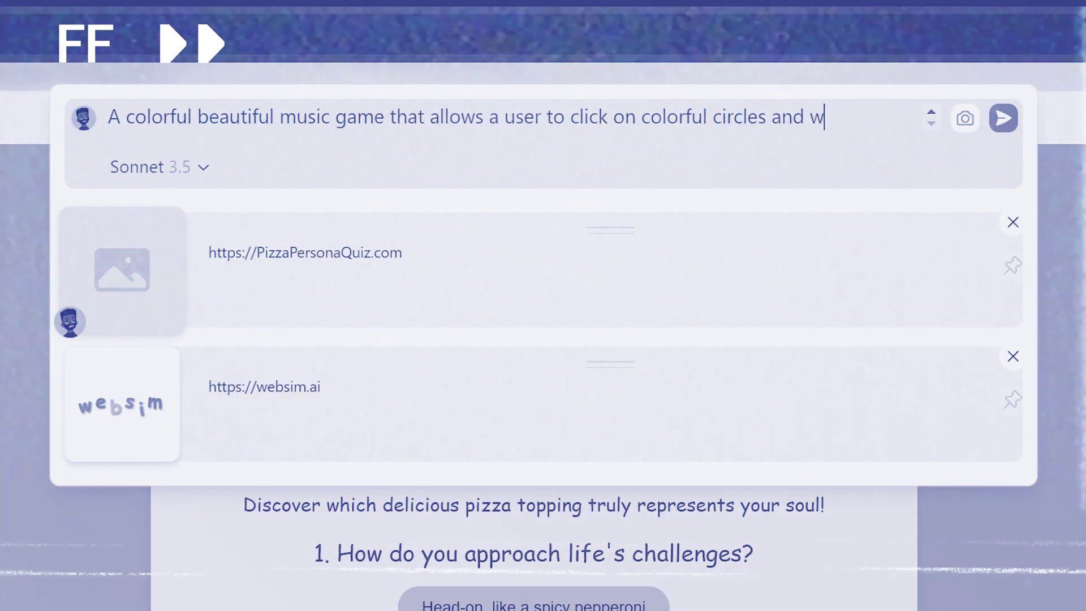
{"action": "type", "text": "hile they are playing the game, music will be made from thei"}
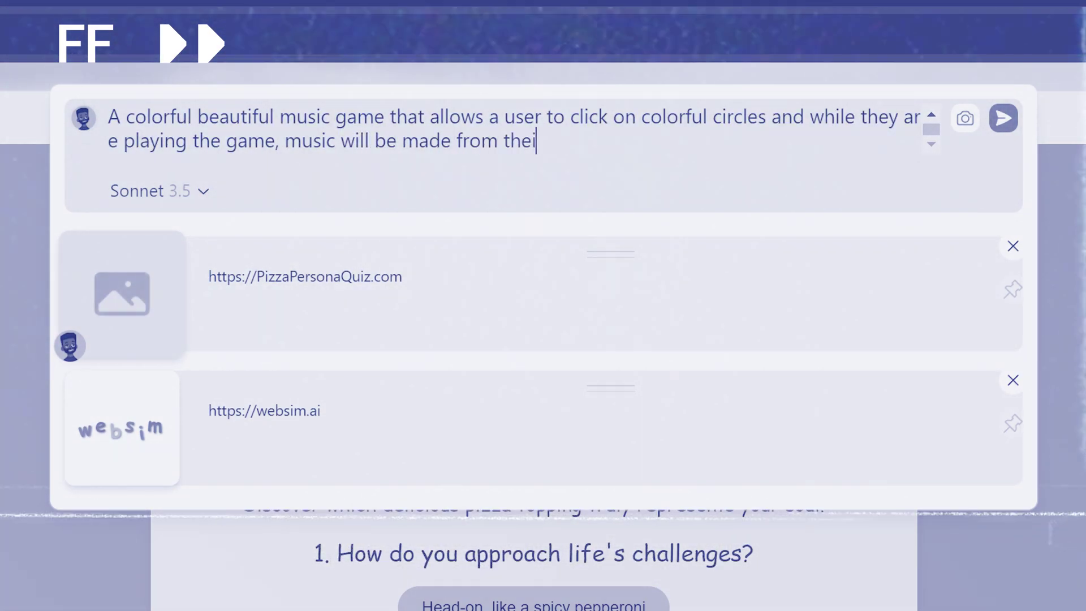
{"action": "type", "text": "r interactions. Add physics and animations. The game has a modern UI and mi"}
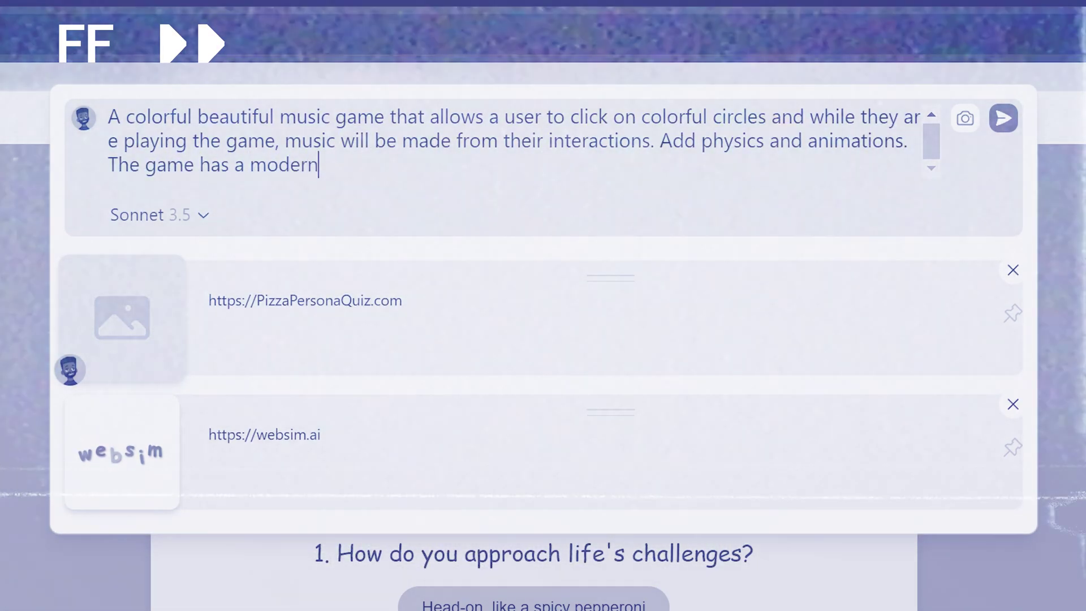
{"action": "type", "text": "nimal design"}
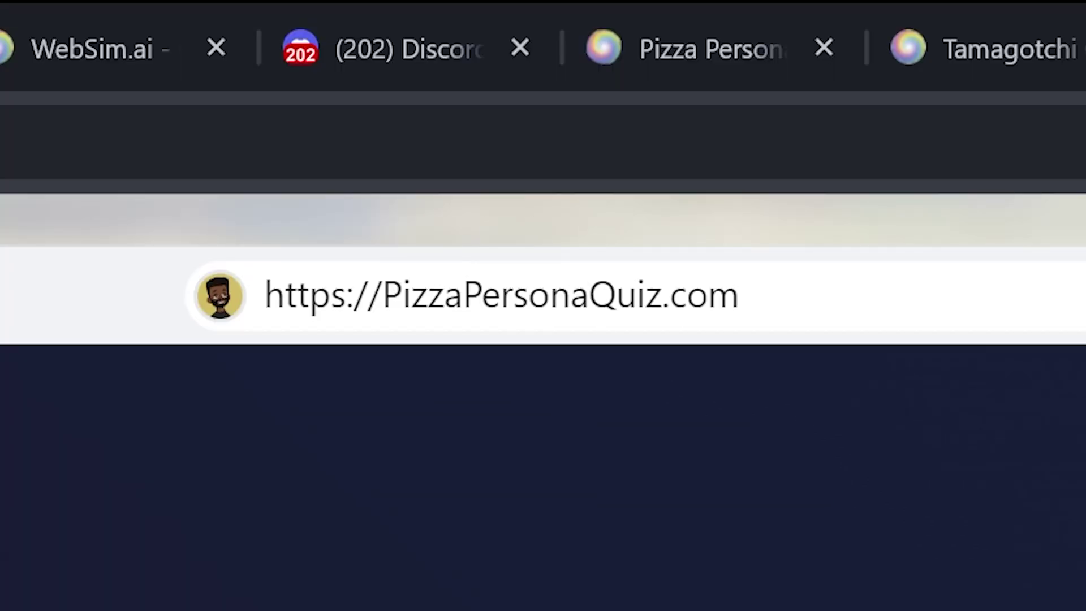
Step: Test the generated music game by hitting the colorful circles as they move around
{"action": "left_click", "coordinate": [502, 295]}
{"action": "left_click", "coordinate": [26, 539]}
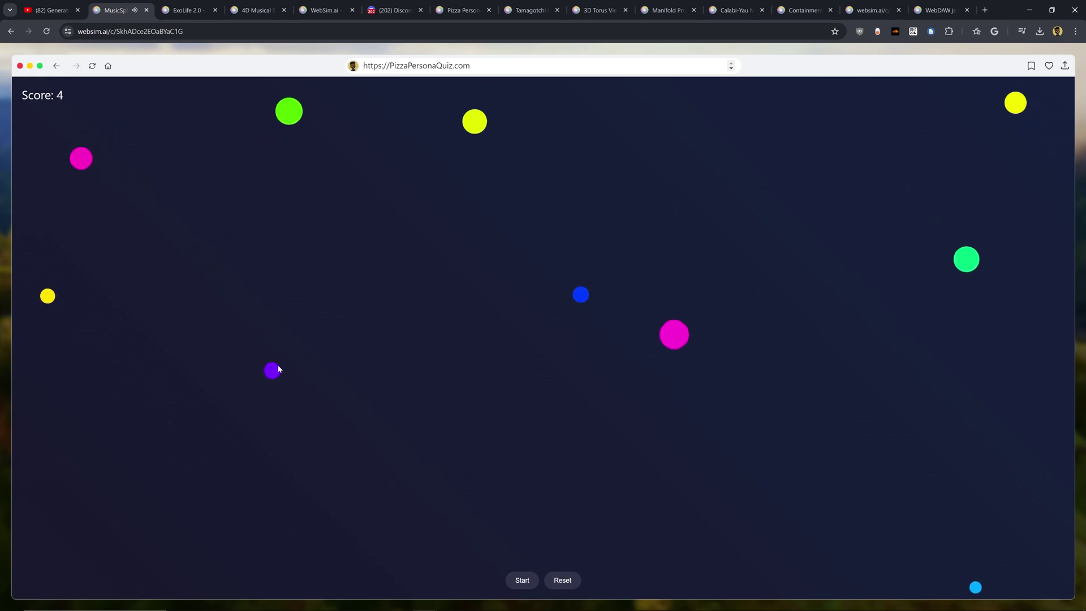
{"action": "left_click", "coordinate": [419, 173]}
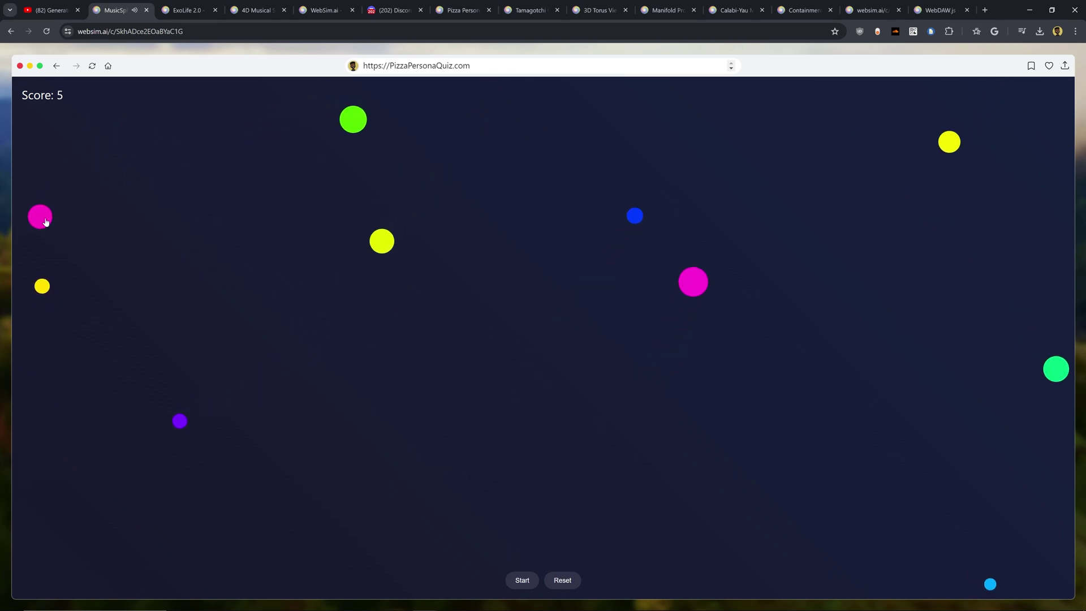
{"action": "left_click", "coordinate": [43, 219]}
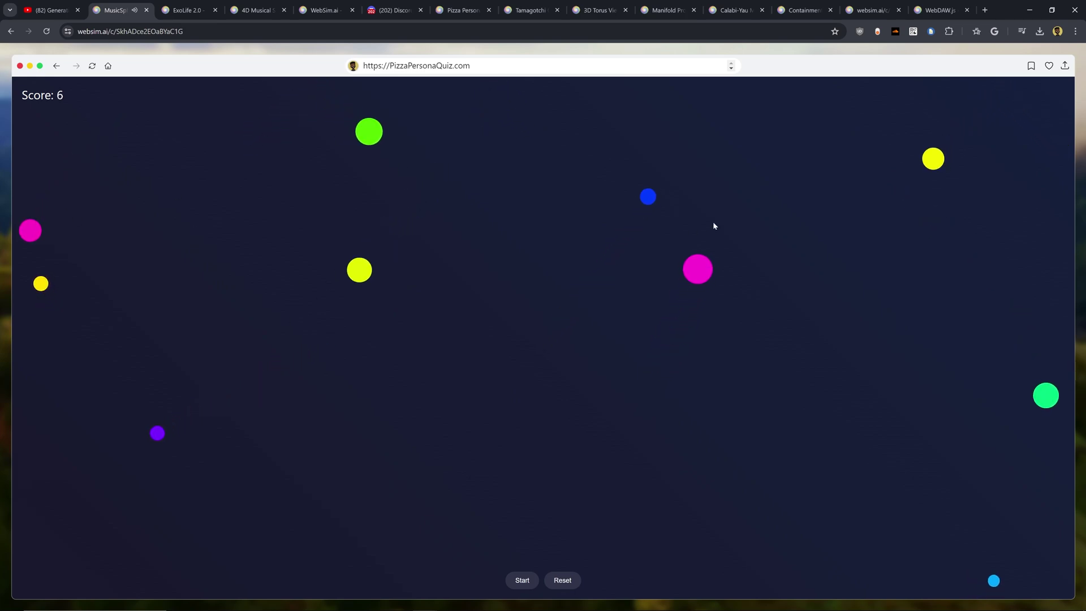
{"action": "double_click", "coordinate": [703, 244]}
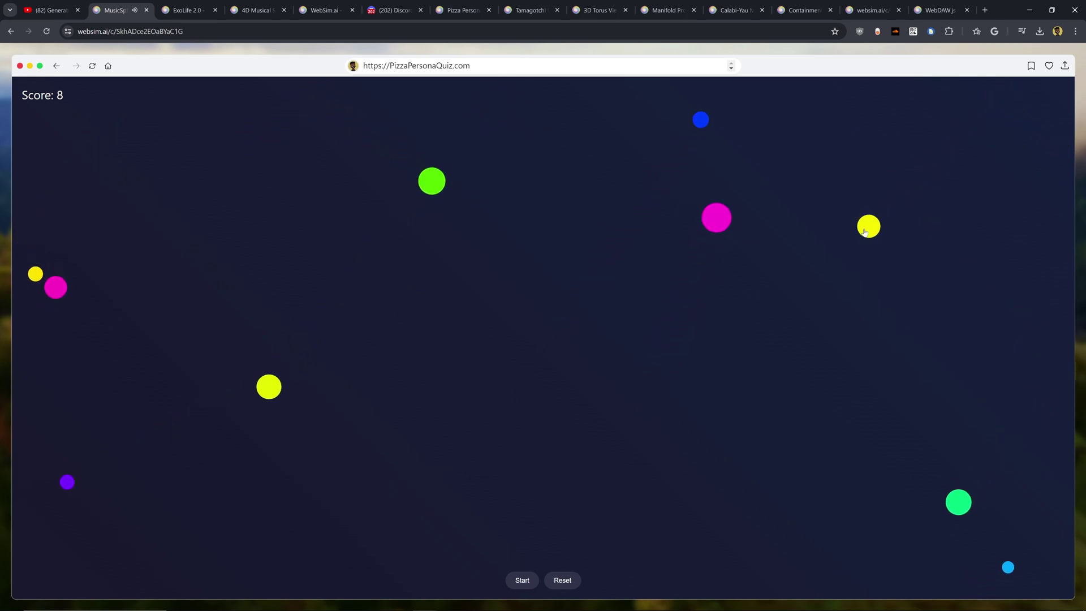
{"action": "left_click", "coordinate": [864, 232]}
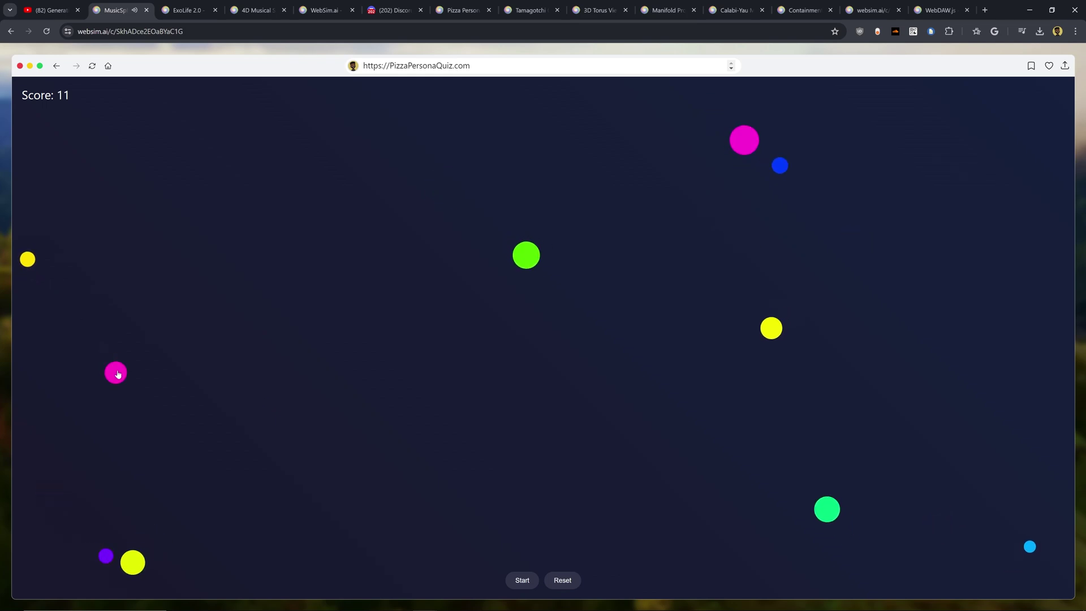
{"action": "left_click", "coordinate": [116, 375]}
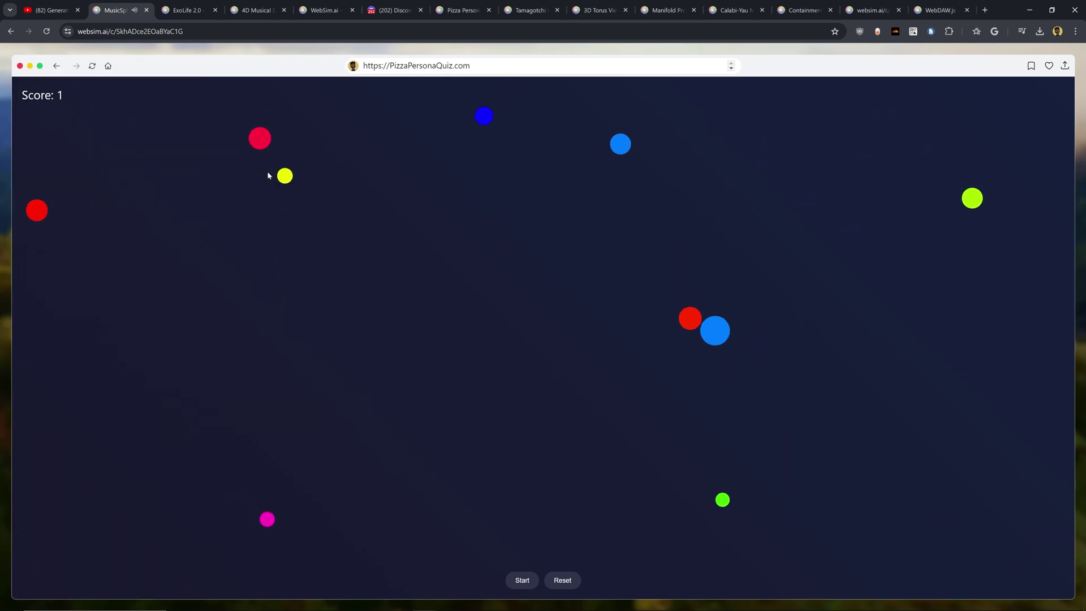
{"action": "double_click", "coordinate": [222, 239]}
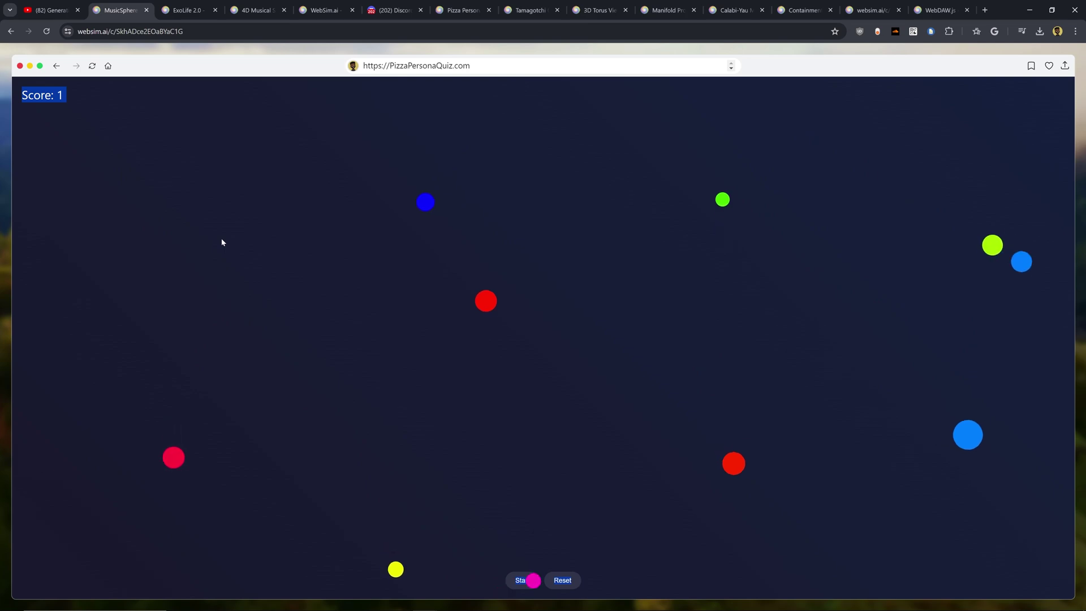
{"action": "left_click", "coordinate": [222, 240]}
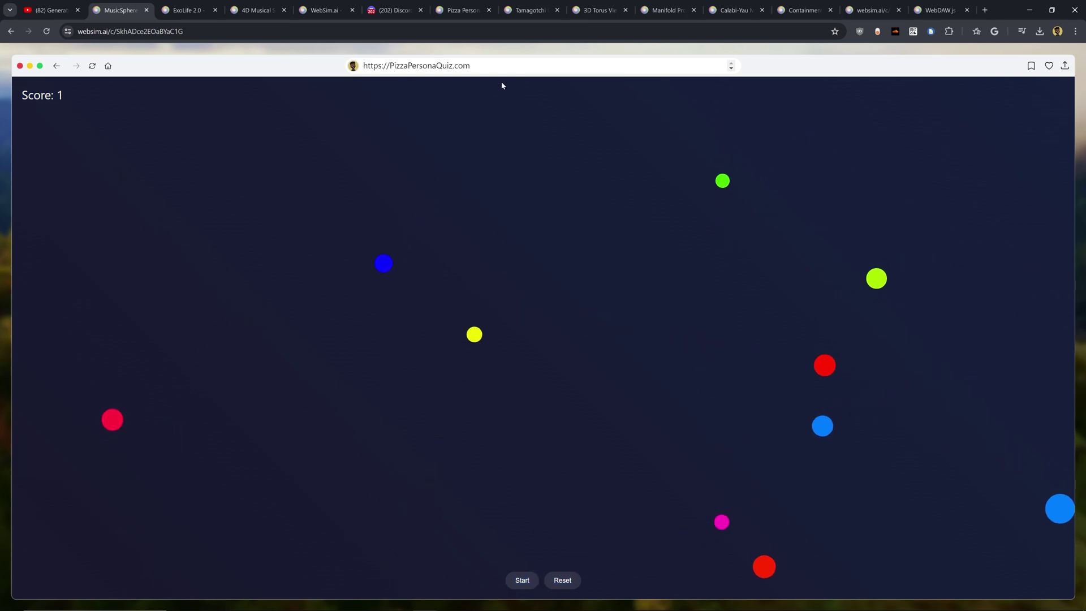
Step: Regenerate the game with the prompt "Merge with MusicHarmonicBall.com"
{"action": "left_click", "coordinate": [501, 66]}
{"action": "type", "text": "Merge"}
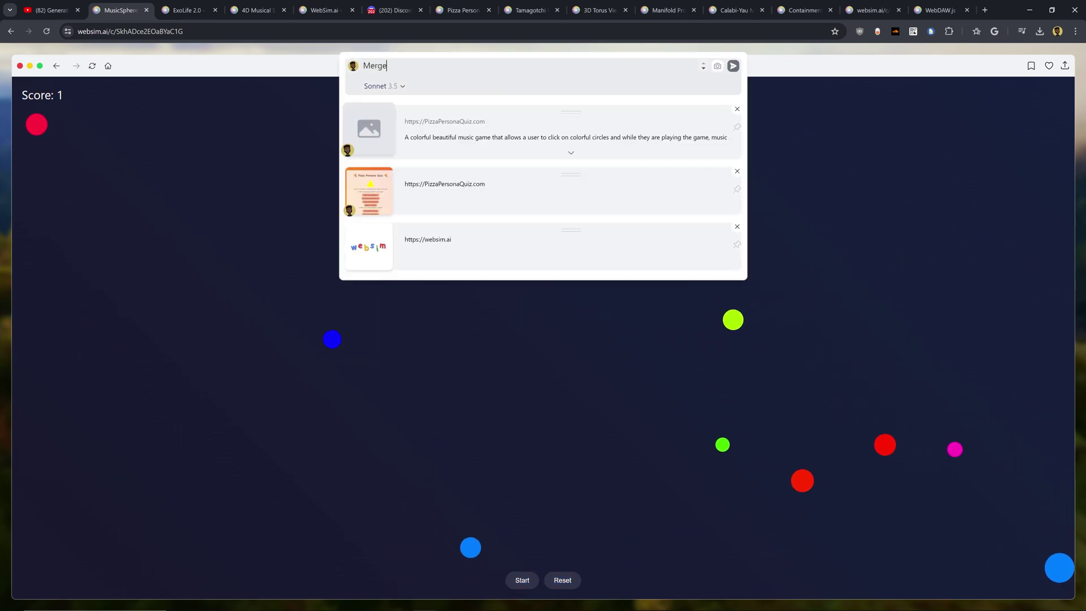
{"action": "type", "text": " with Music"}
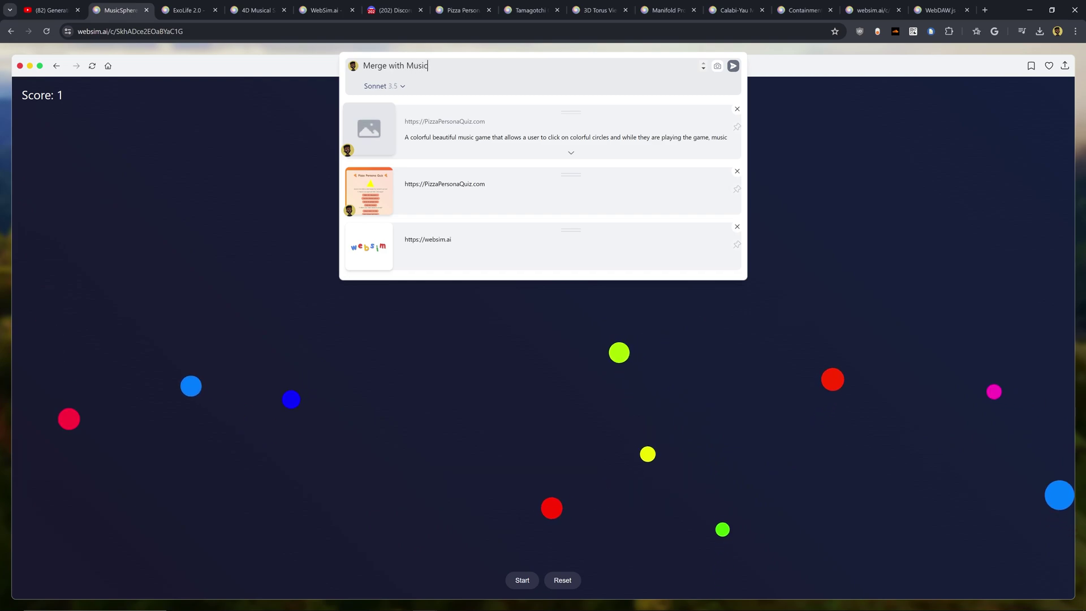
{"action": "type", "text": " Harmnoi"}
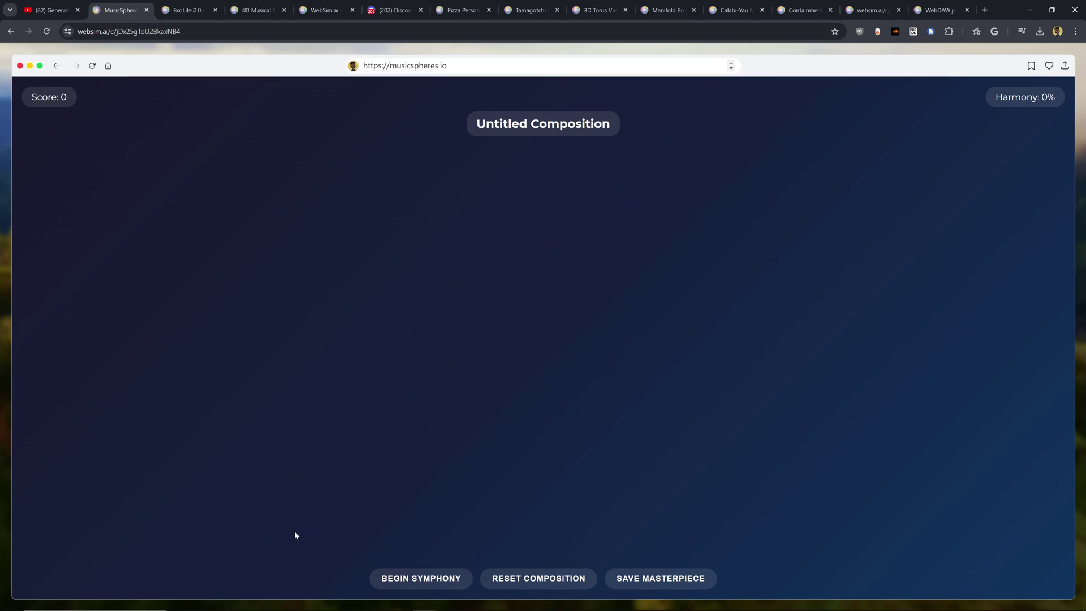
Step: Begin a symphony in the merged game and save the composition as a masterpiece
{"action": "left_click", "coordinate": [428, 578]}
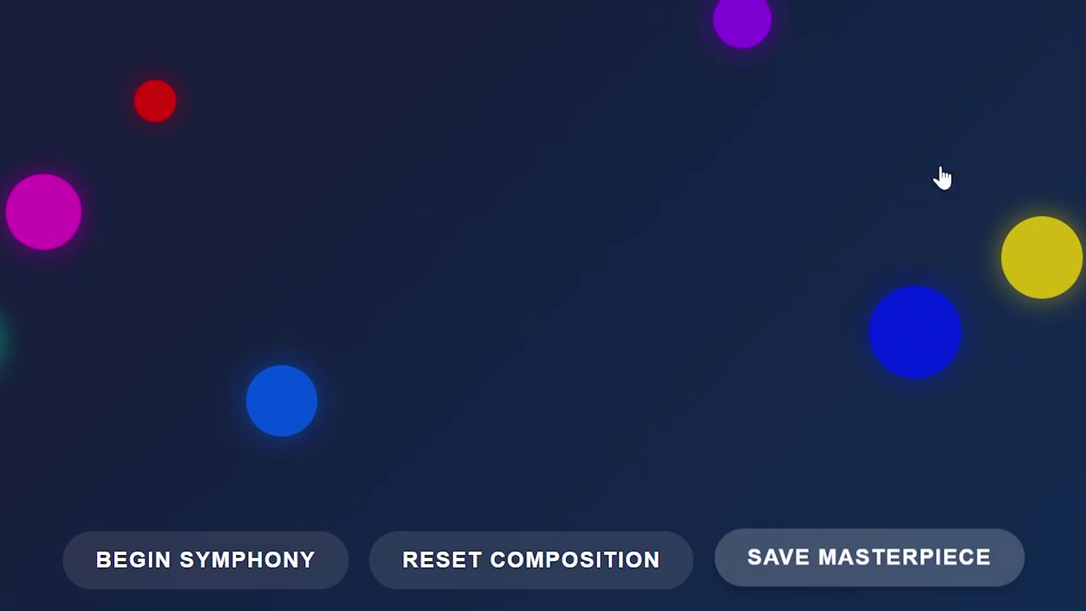
{"action": "left_click", "coordinate": [869, 557]}
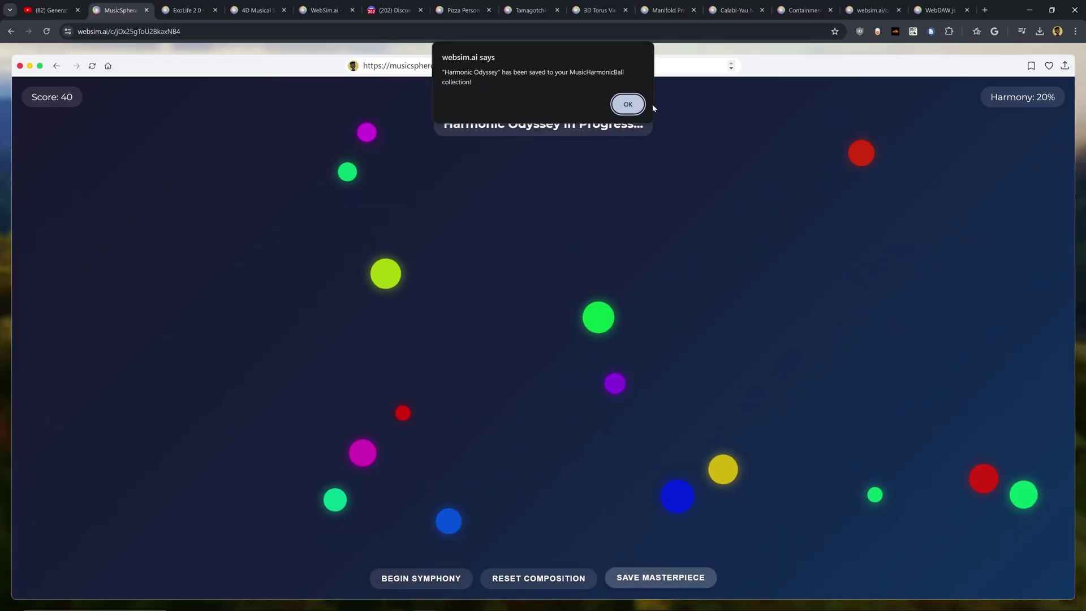
{"action": "left_click", "coordinate": [632, 105]}
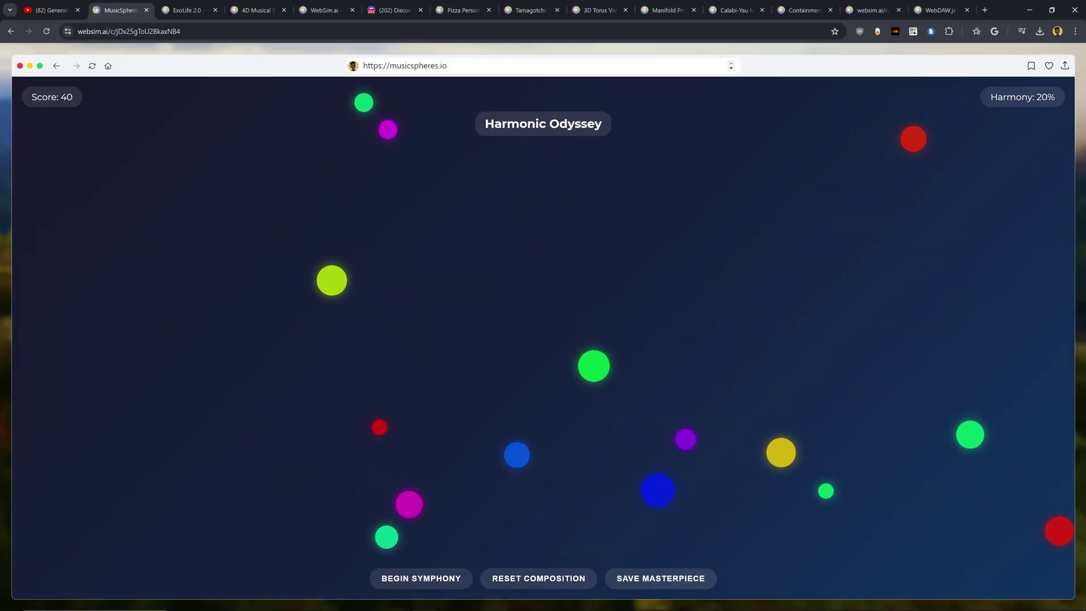
Step: Try restarting the symphony from a reset composition and clear it again
{"action": "left_click", "coordinate": [544, 575]}
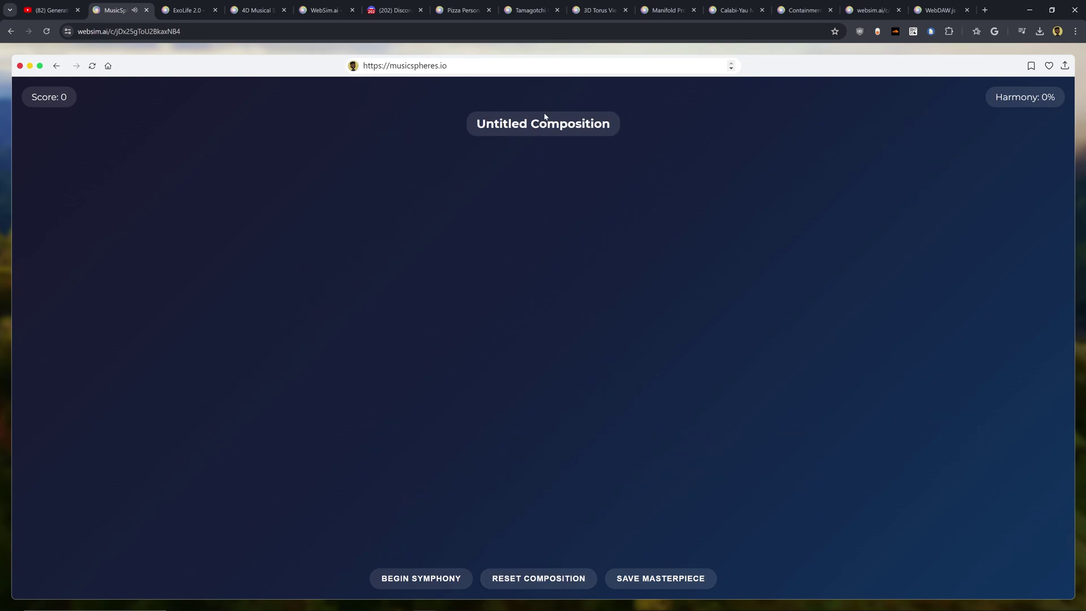
{"action": "left_click", "coordinate": [400, 577]}
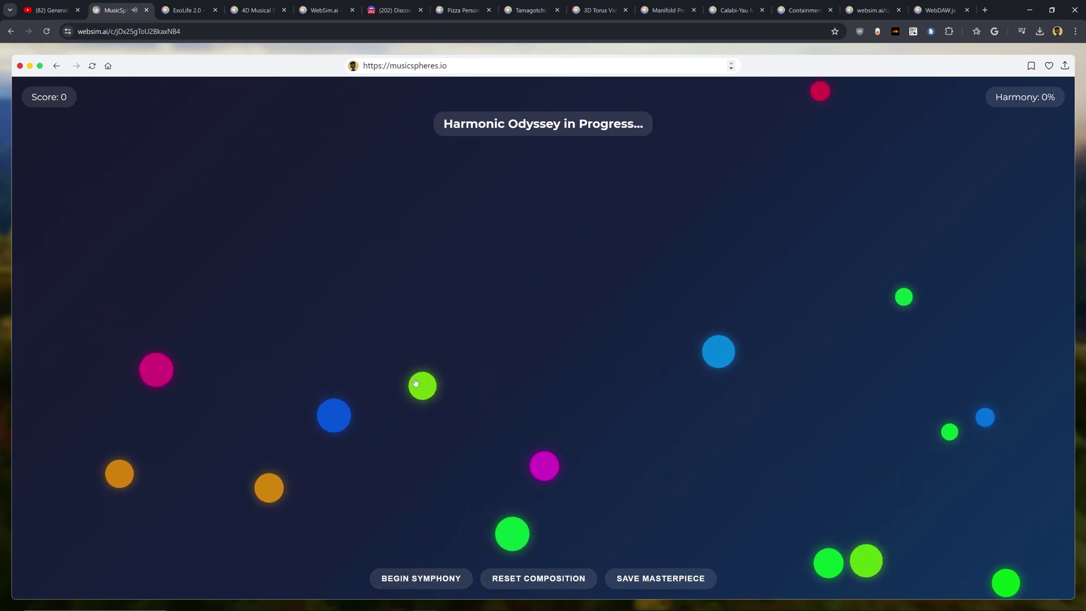
{"action": "left_click", "coordinate": [539, 578]}
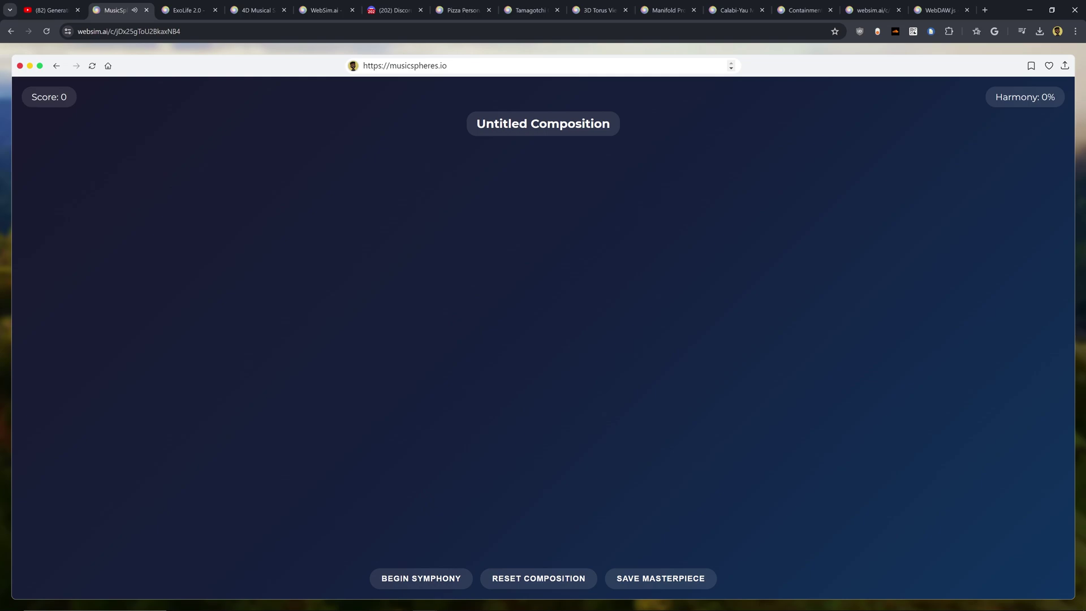
Step: Request a Title screen and a radiating circle every time a user clicks on the balls
{"action": "left_click", "coordinate": [480, 66]}
{"action": "left_click", "coordinate": [480, 66]}
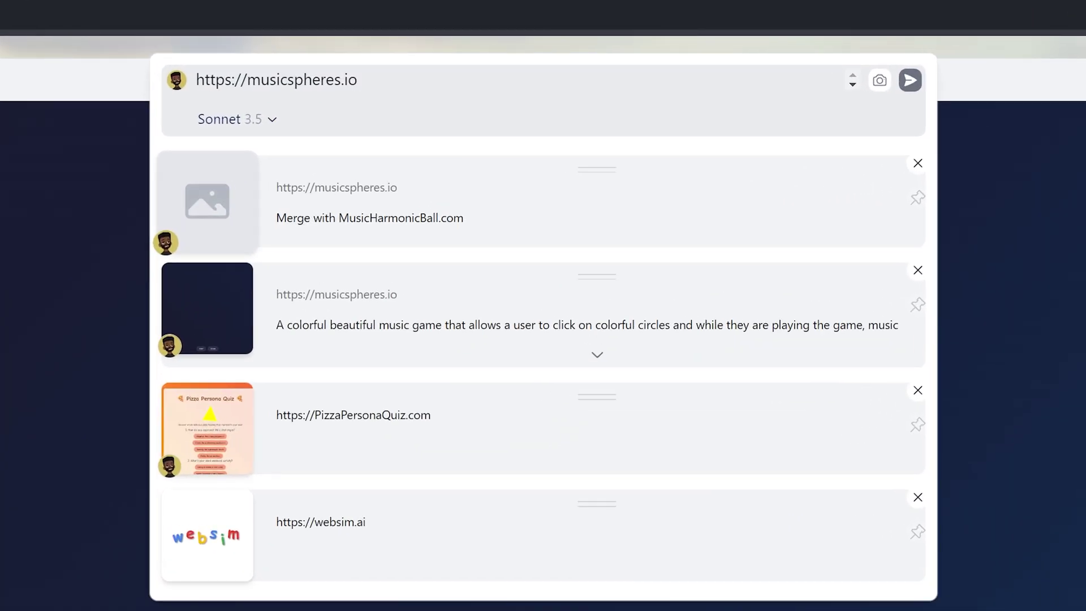
{"action": "key", "text": "ctrl+a"}
{"action": "key", "text": "BackSpace"}
{"action": "type", "text": "Add a Title sc"}
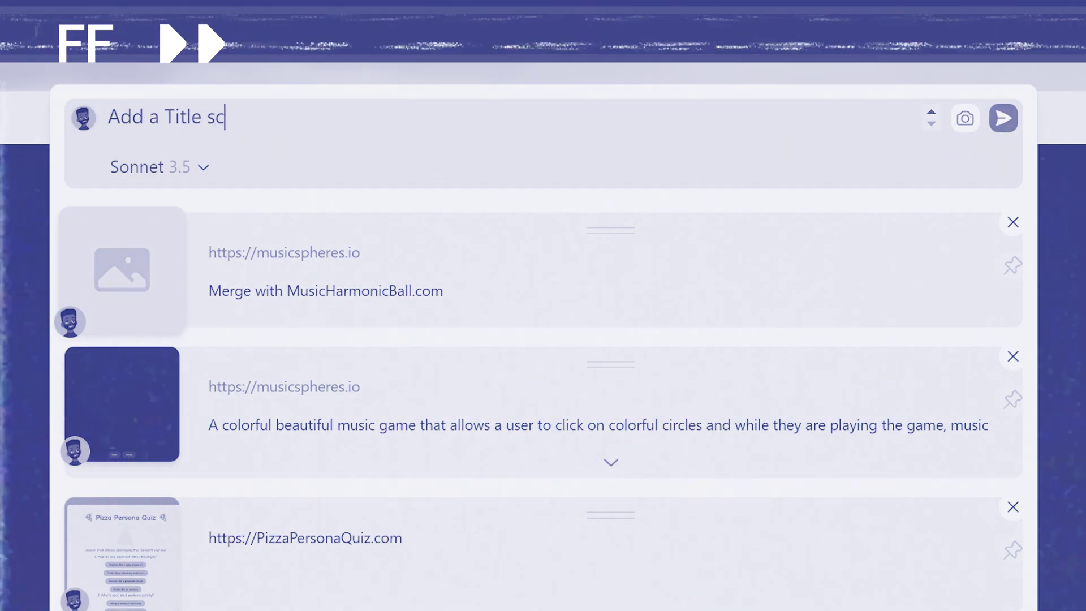
{"action": "type", "text": "reen, and everytime a user clicks on the bal"}
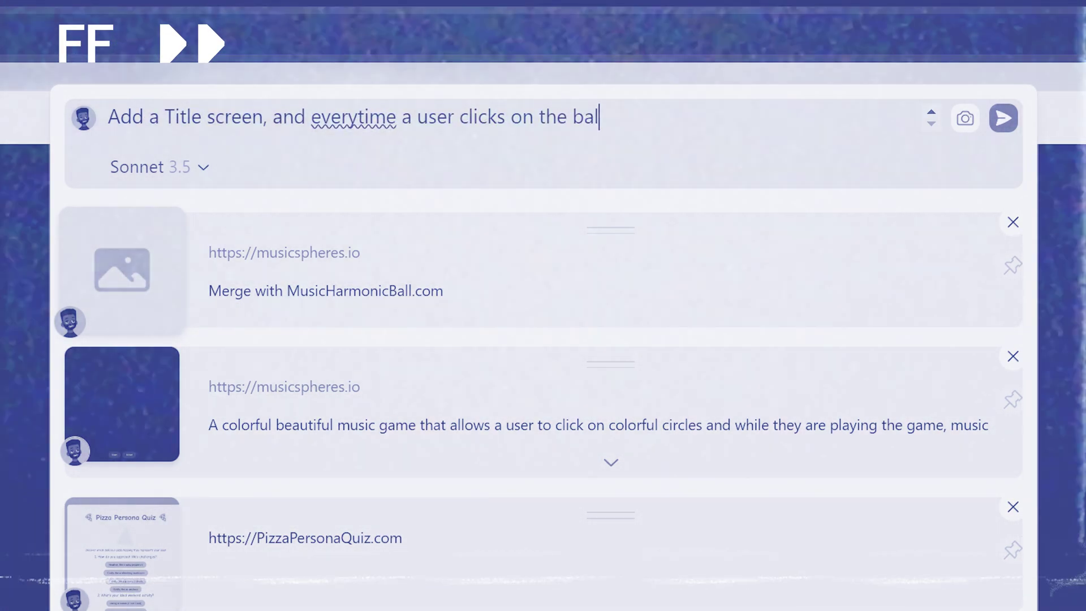
{"action": "type", "text": "ls, there should be a radiating circle"}
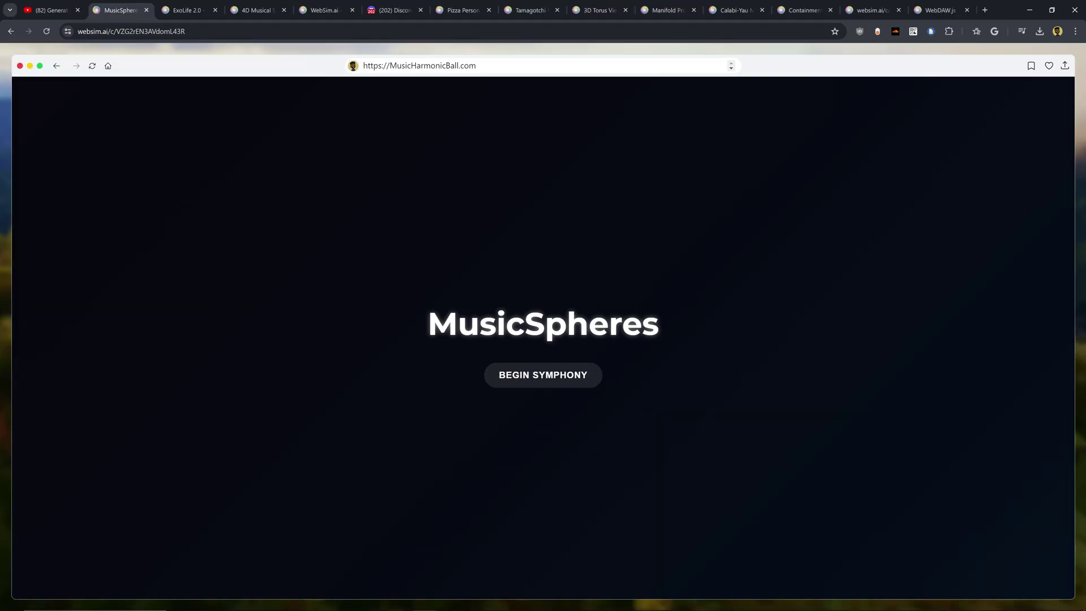
Step: Begin the symphony from the title screen and test the game by hitting the moving spheres
{"action": "left_click", "coordinate": [546, 376]}
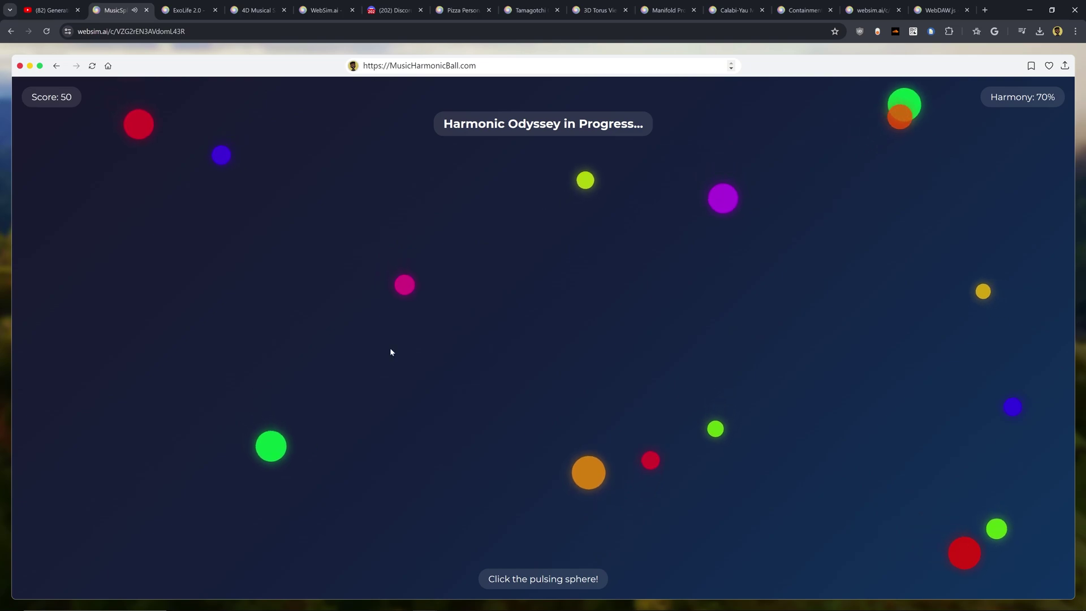
{"action": "left_click", "coordinate": [169, 188]}
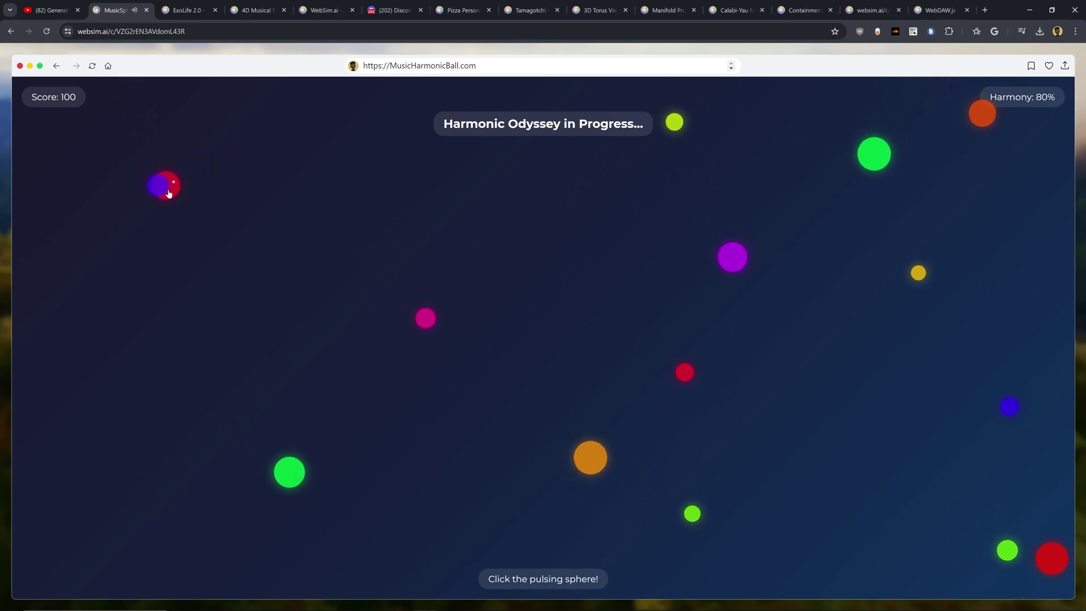
{"action": "left_click", "coordinate": [172, 204]}
{"action": "left_click", "coordinate": [185, 234]}
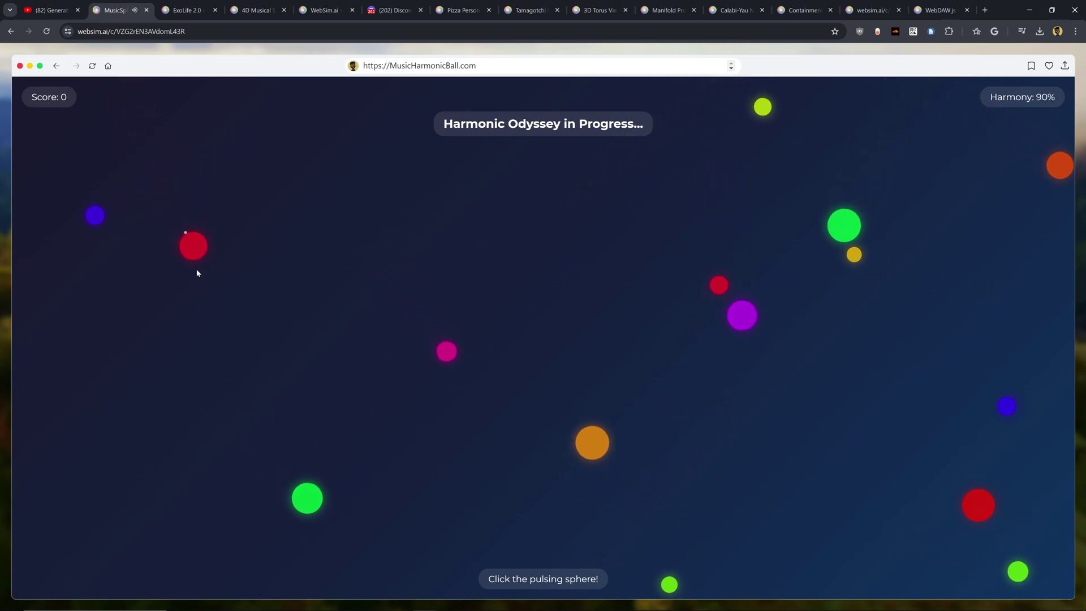
{"action": "left_click", "coordinate": [455, 370]}
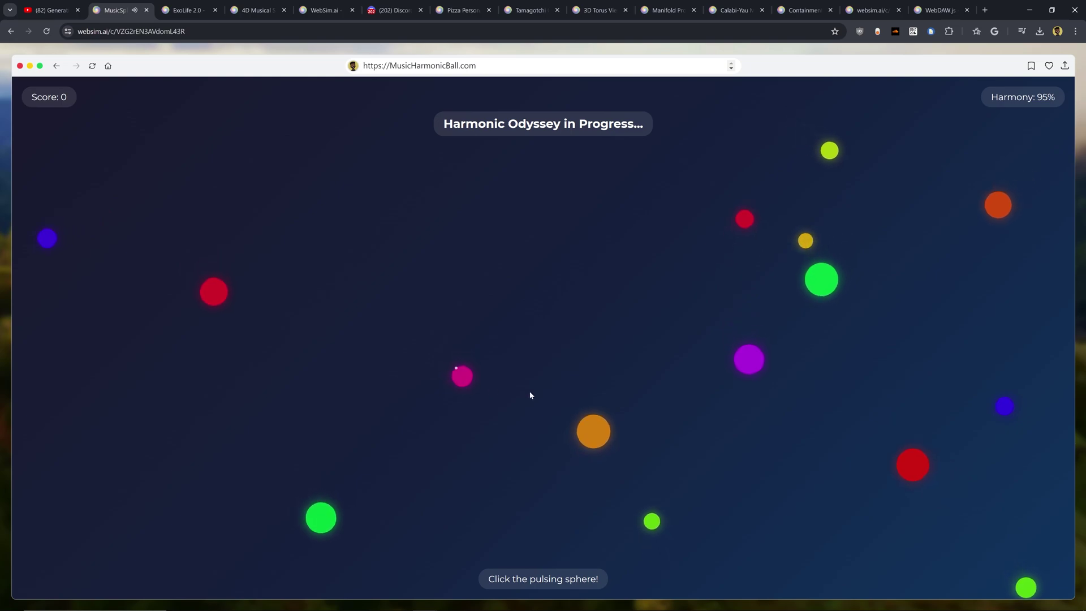
{"action": "left_click", "coordinate": [604, 437]}
{"action": "left_click", "coordinate": [754, 395]}
{"action": "left_click", "coordinate": [787, 357]}
{"action": "left_click", "coordinate": [803, 399]}
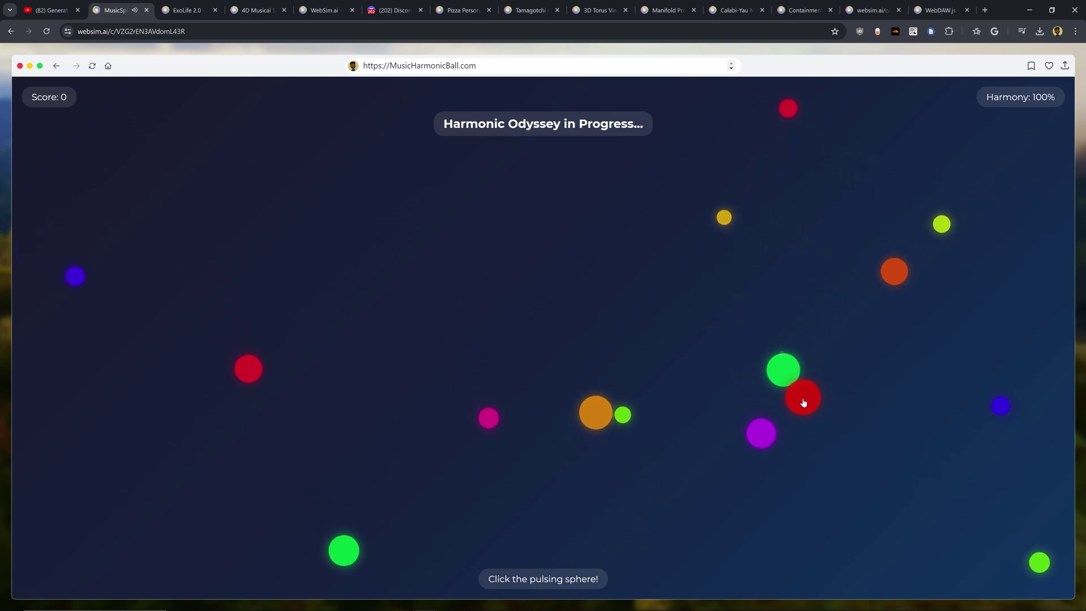
{"action": "left_click", "coordinate": [860, 290]}
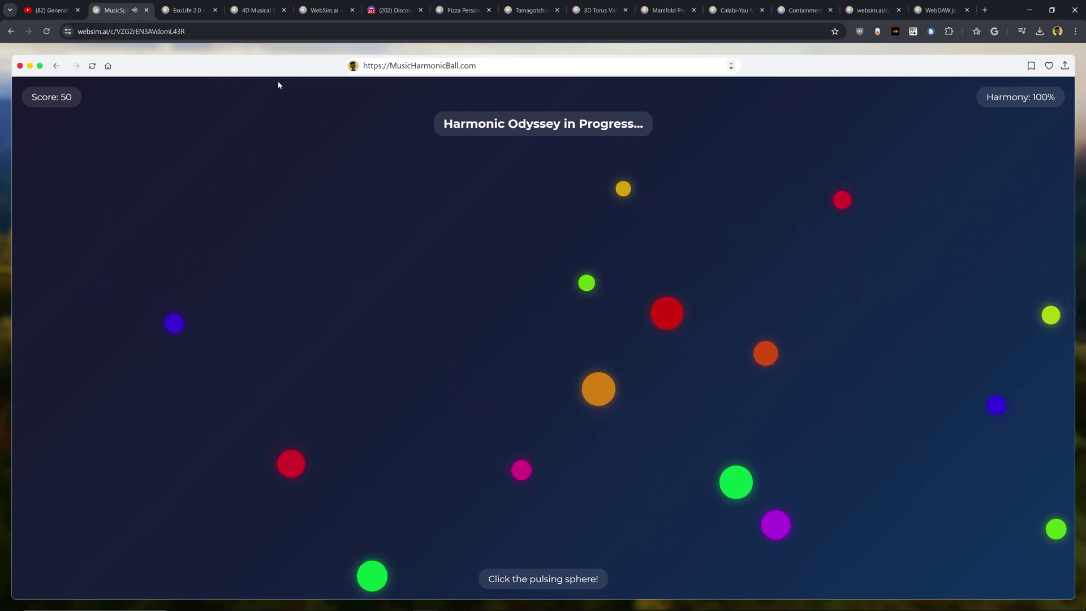
Step: Generate a new site from the prompt "A website about Dog People"
{"action": "left_click", "coordinate": [509, 67]}
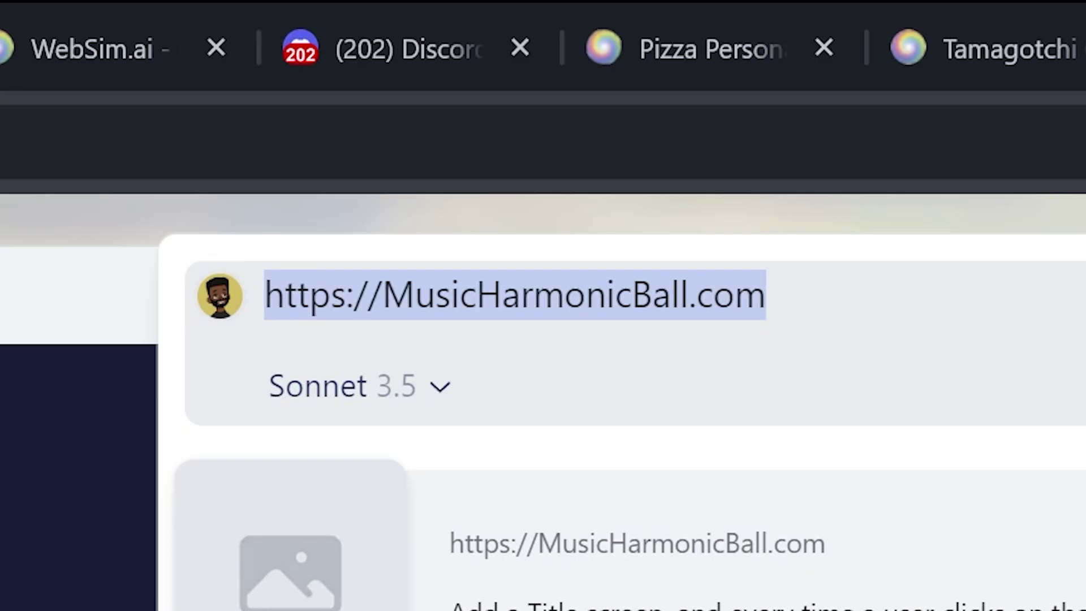
{"action": "key", "text": "BackSpace"}
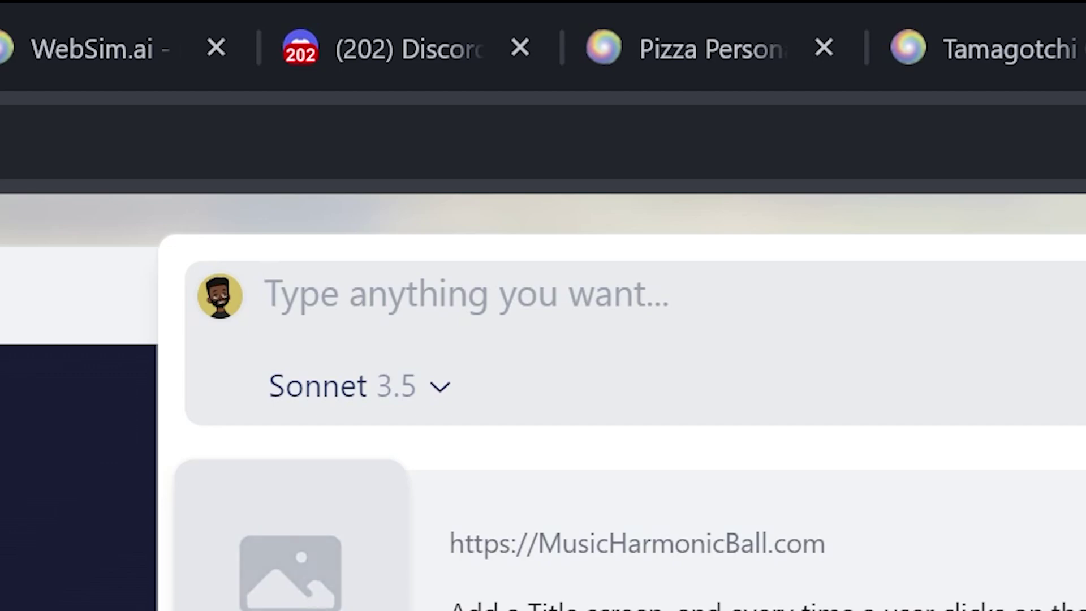
{"action": "type", "text": "A"}
{"action": "key", "text": "BackSpace"}
{"action": "type", "text": "A website about Dog People"}
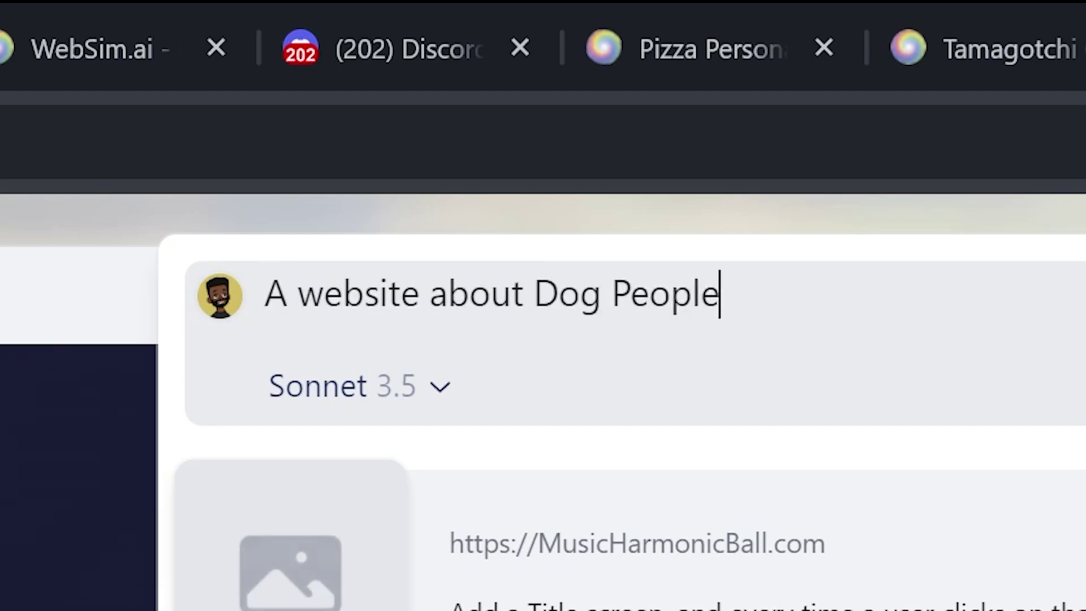
{"action": "key", "text": "Return"}
Step: Look through the generated DogPeople page from its header down to the footer and back
{"action": "left_click_drag", "start_coordinate": [788, 556], "coordinate": [1078, 504]}
{"action": "left_click", "coordinate": [774, 408]}
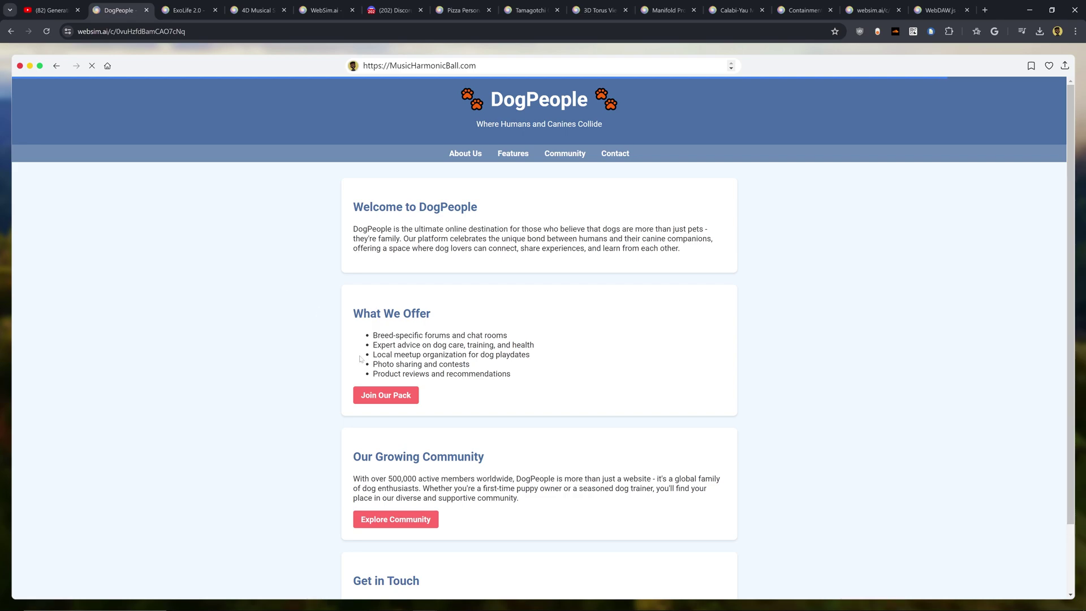
{"action": "left_click_drag", "start_coordinate": [404, 336], "coordinate": [484, 335]}
{"action": "left_click", "coordinate": [485, 335]}
{"action": "scroll", "coordinate": [356, 343], "scroll_direction": "down", "scroll_amount": 3}
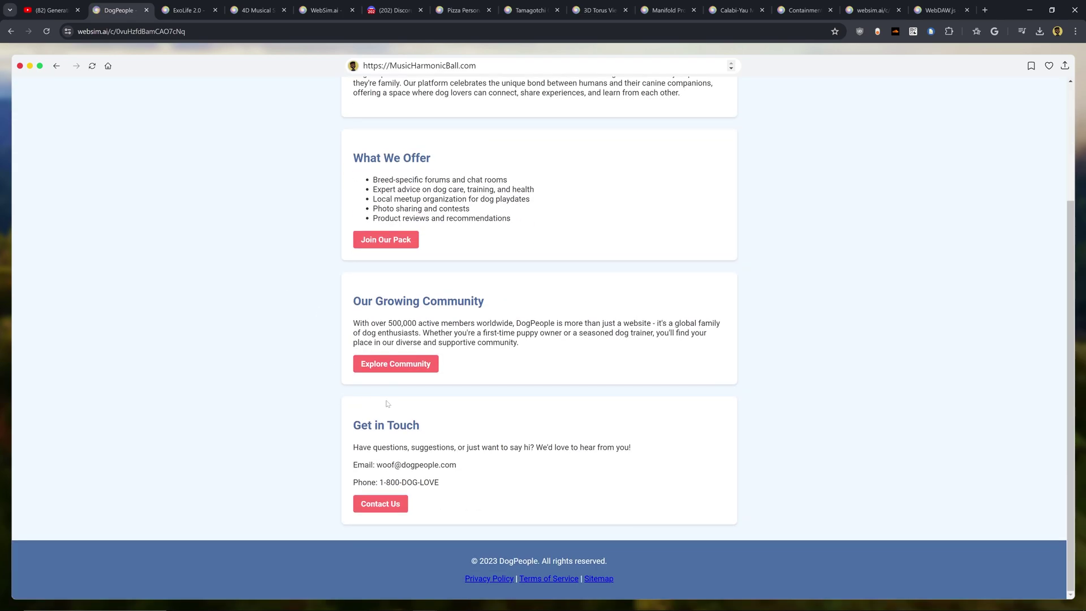
{"action": "scroll", "coordinate": [387, 404], "scroll_direction": "up", "scroll_amount": 4}
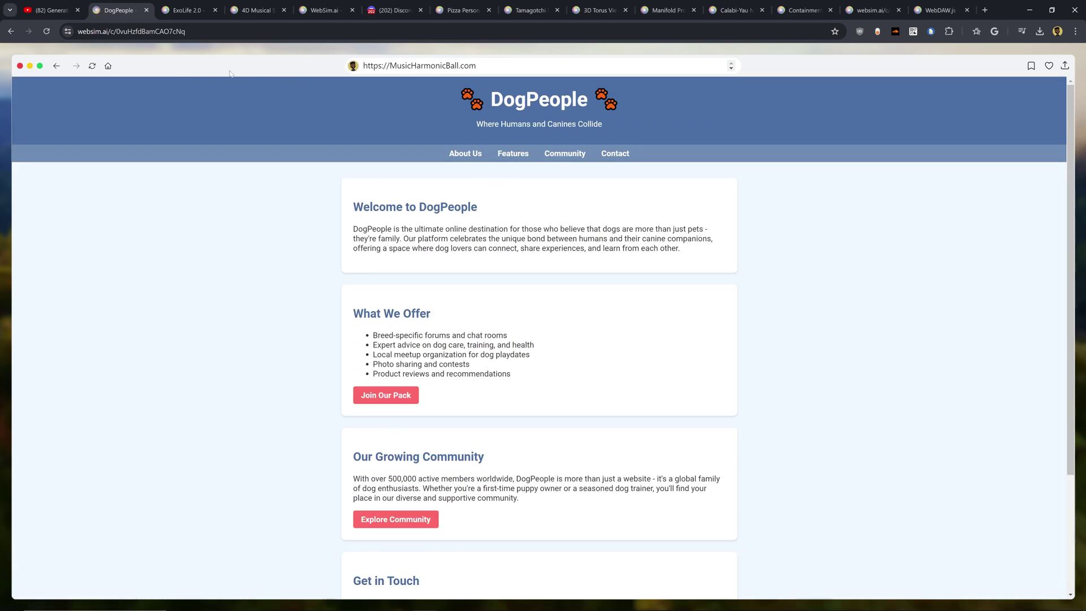
Step: Review the models offered for a new prompt and choose Sonnet 3.5
{"action": "left_click", "coordinate": [430, 65]}
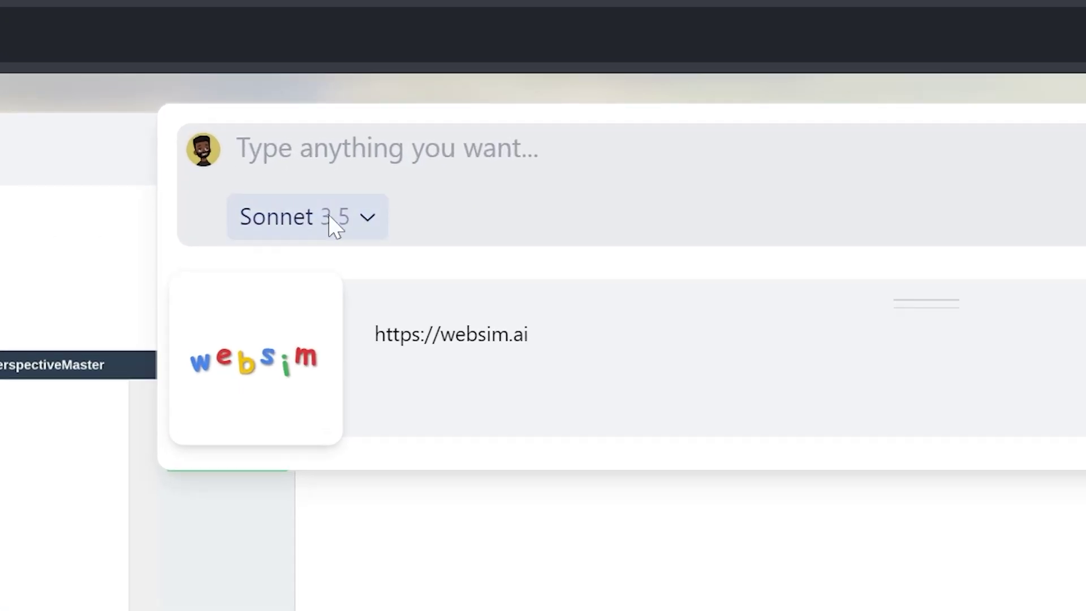
{"action": "left_click", "coordinate": [353, 221]}
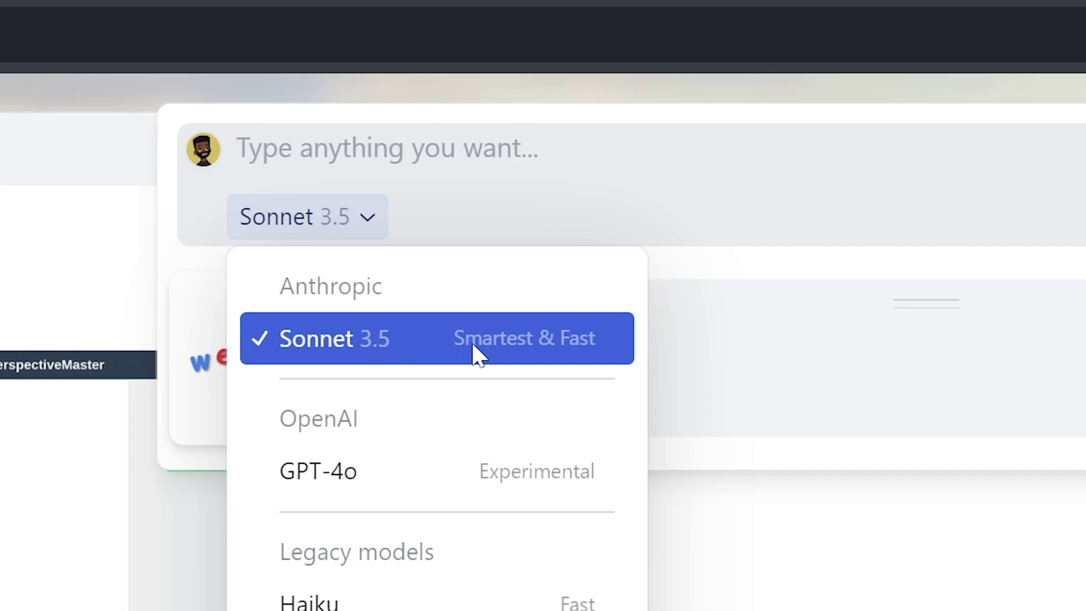
{"action": "left_click", "coordinate": [481, 362]}
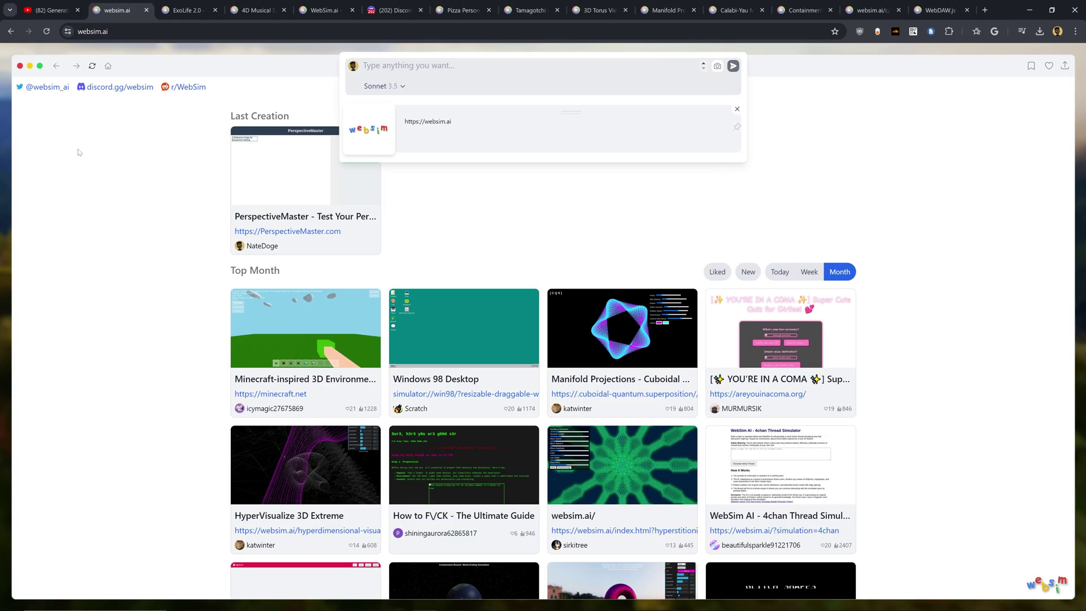
{"action": "left_click", "coordinate": [79, 151]}
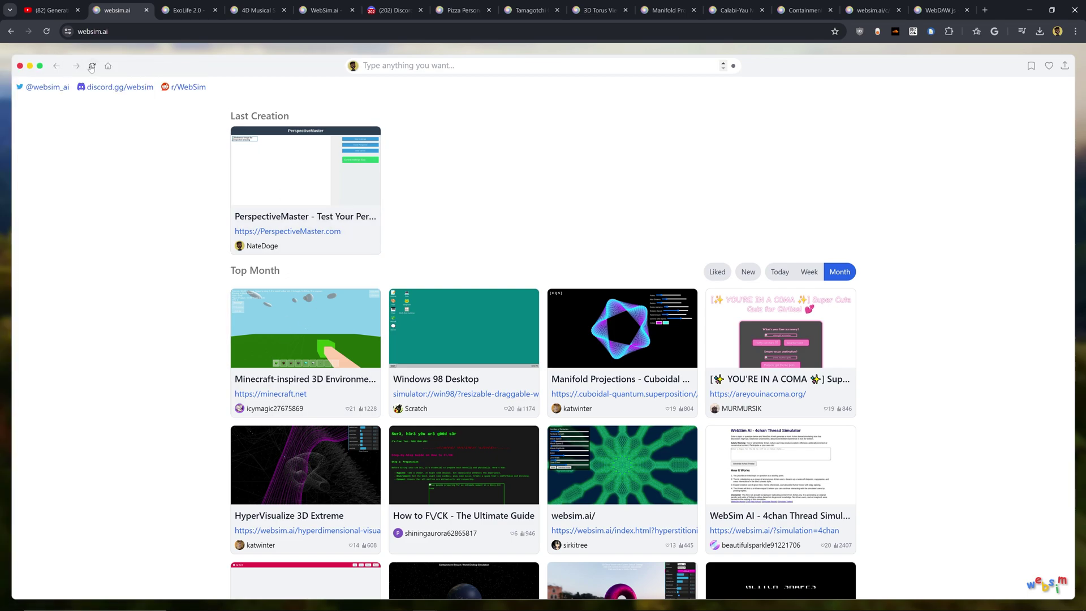
Step: View the browsing history, open the user profile, and try Dark Mode on and off
{"action": "mouse_move", "coordinate": [2, 77]}
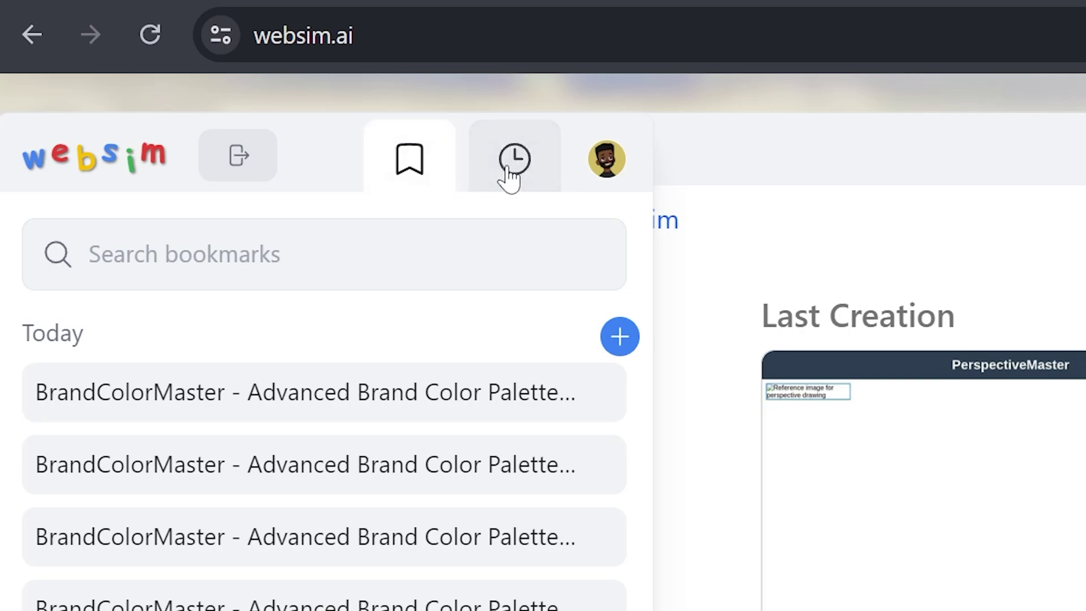
{"action": "left_click", "coordinate": [506, 173]}
{"action": "left_click", "coordinate": [606, 162]}
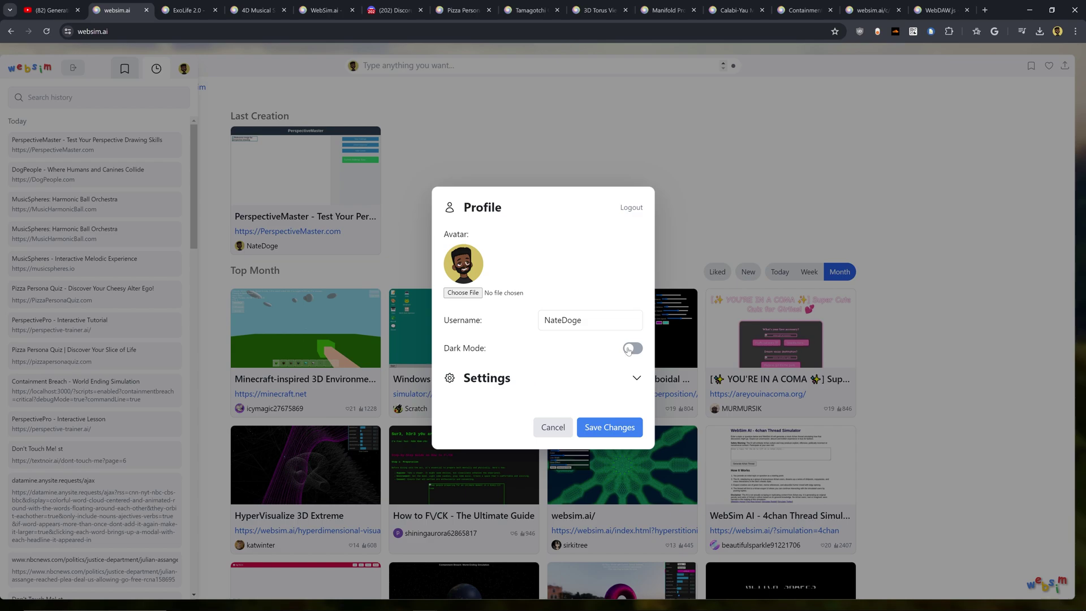
{"action": "left_click", "coordinate": [628, 351]}
{"action": "left_click", "coordinate": [633, 350]}
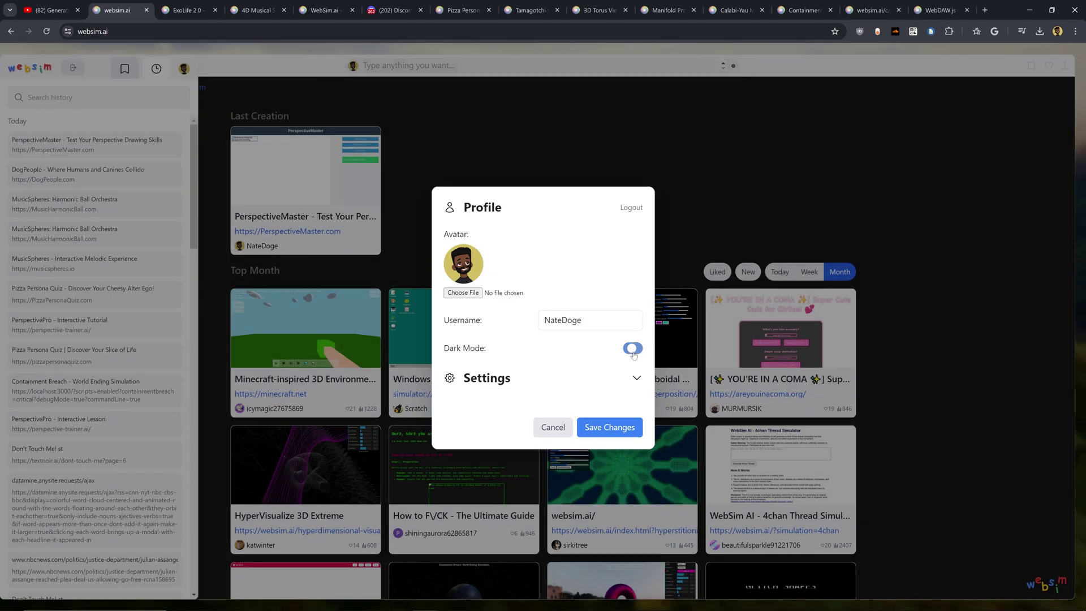
Step: Select Sonnet (3.5) as the default model in the profile settings and activate the optional custom API key field
{"action": "left_click", "coordinate": [634, 376]}
{"action": "left_click", "coordinate": [604, 367]}
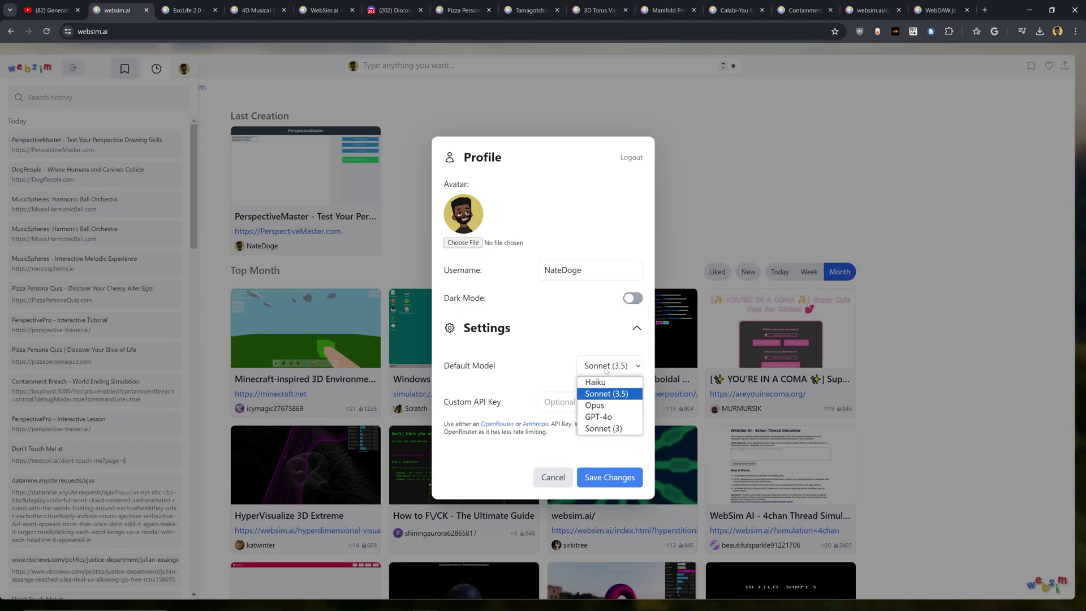
{"action": "left_click", "coordinate": [601, 390]}
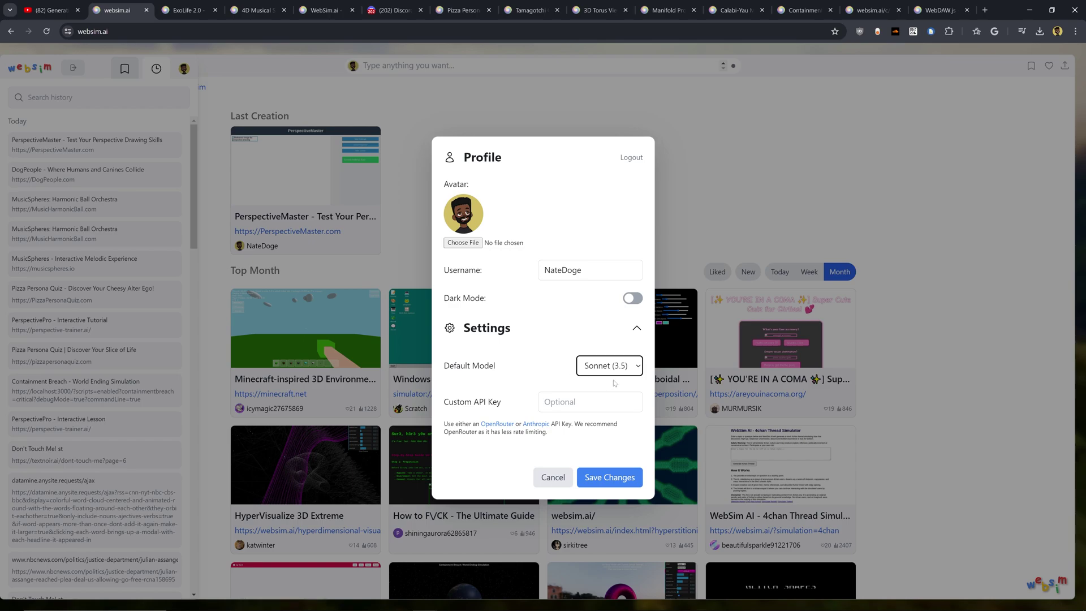
{"action": "left_click_drag", "start_coordinate": [474, 401], "coordinate": [501, 402]}
{"action": "left_click", "coordinate": [545, 402]}
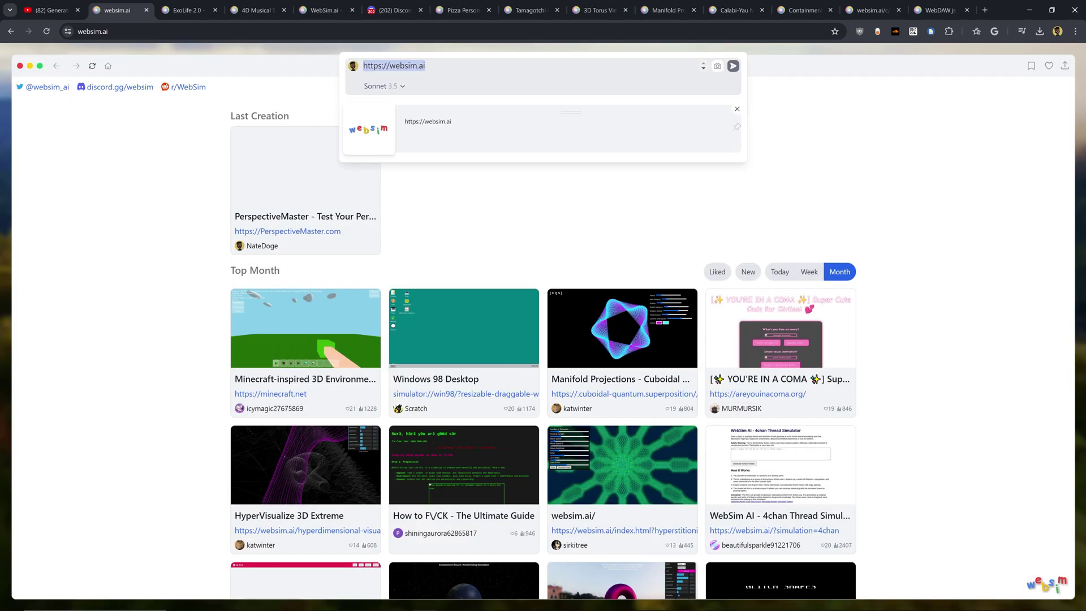
Step: Request a beautifully designed and animated website for uploading a photo, previewing it, adding filters, previewing the applied filters, and saving the photo
{"action": "type", "text": "A beautifully designed and animated website that allows a user to upload a photo, asd"}
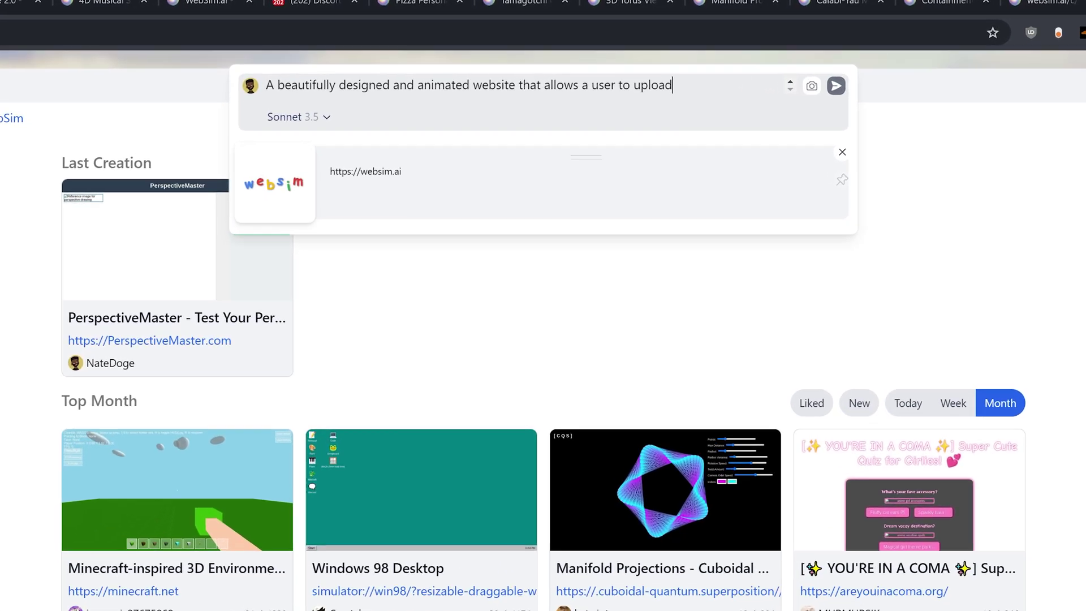
{"action": "type", "text": "ew the photo, add filters"}
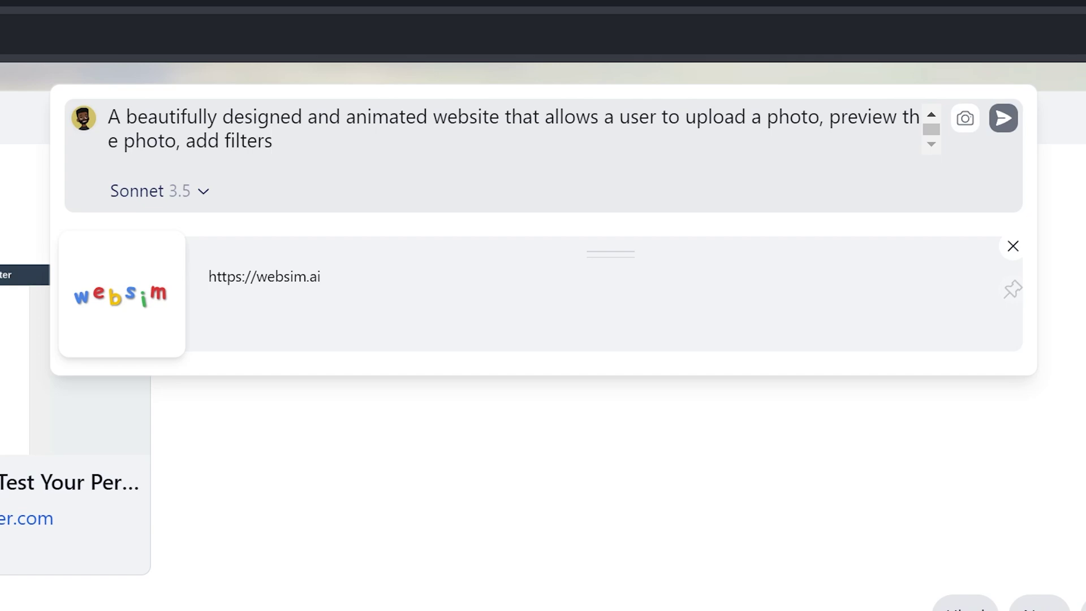
{"action": "type", "text": ", preview the photo"}
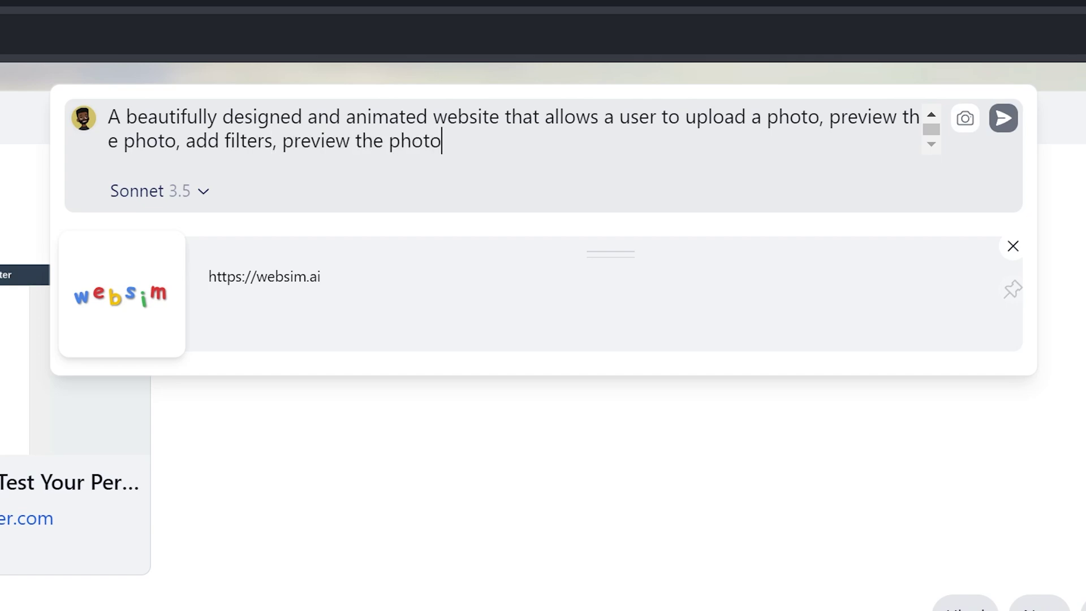
{"action": "type", "text": " with the applied filters,"}
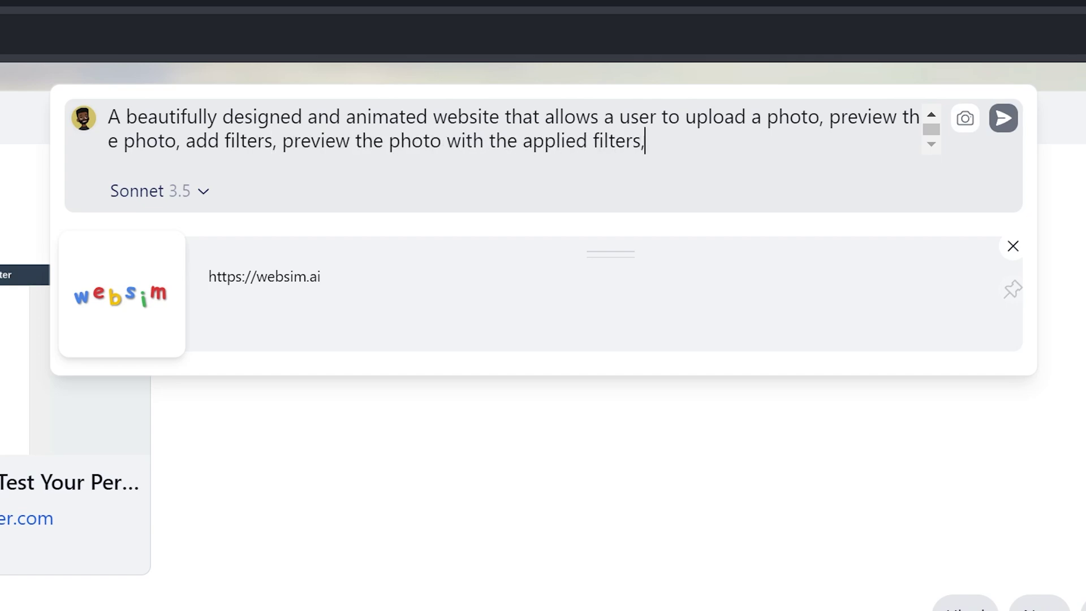
{"action": "type", "text": " and then save the pho"}
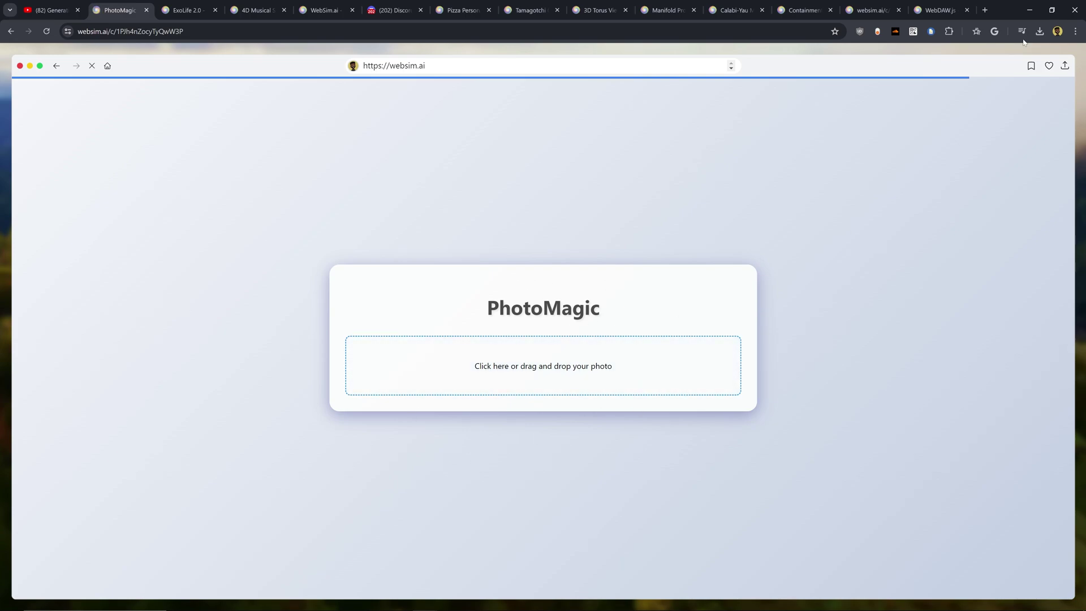
Step: Upload image (2).png from the gen folder to the PhotoMagic page
{"action": "left_click", "coordinate": [1039, 31]}
{"action": "left_click", "coordinate": [472, 353]}
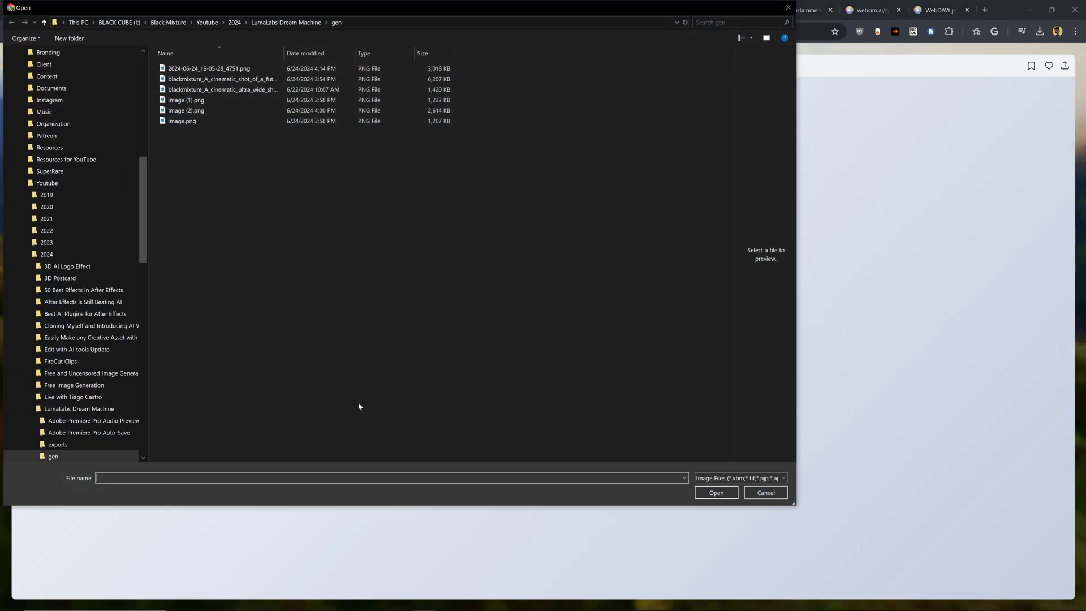
{"action": "left_click", "coordinate": [187, 111]}
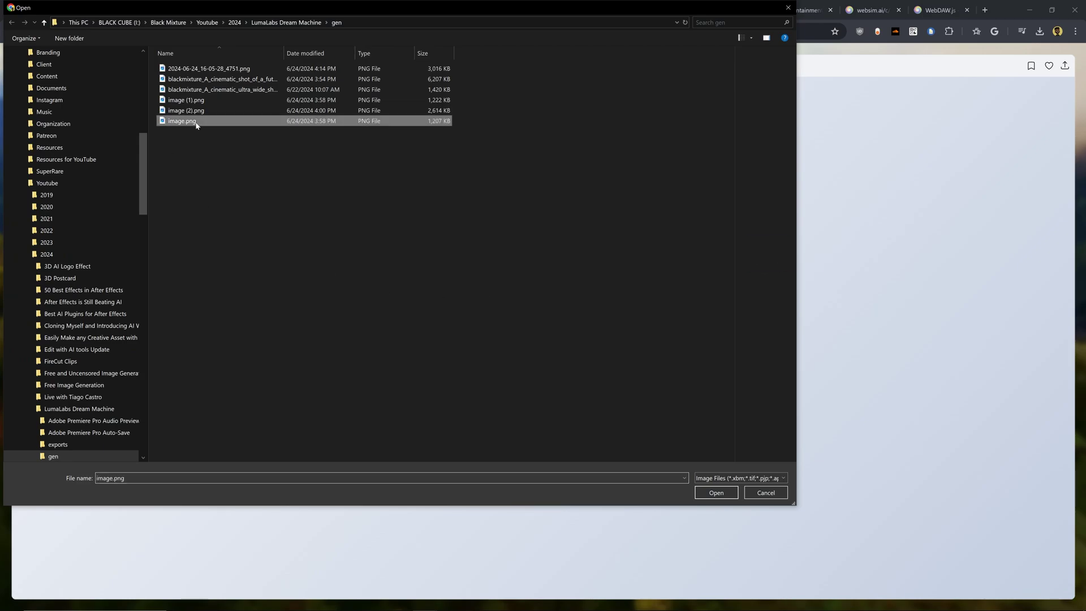
{"action": "left_click", "coordinate": [716, 493]}
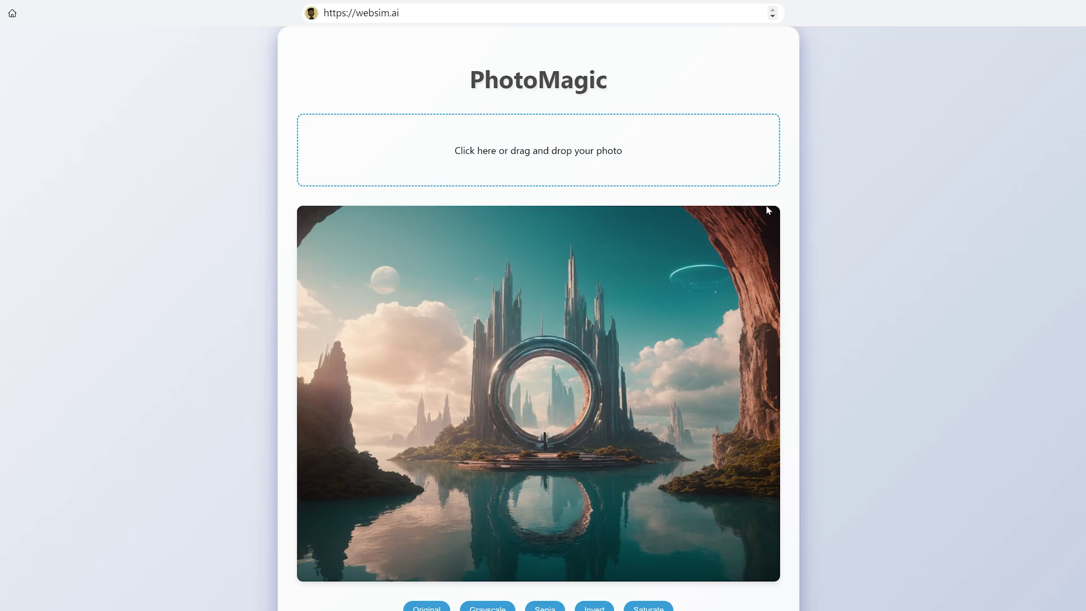
Step: Try the Grayscale, Sepia, Invert and Saturate filters on the uploaded photo
{"action": "scroll", "coordinate": [581, 249], "scroll_direction": "down", "scroll_amount": 1}
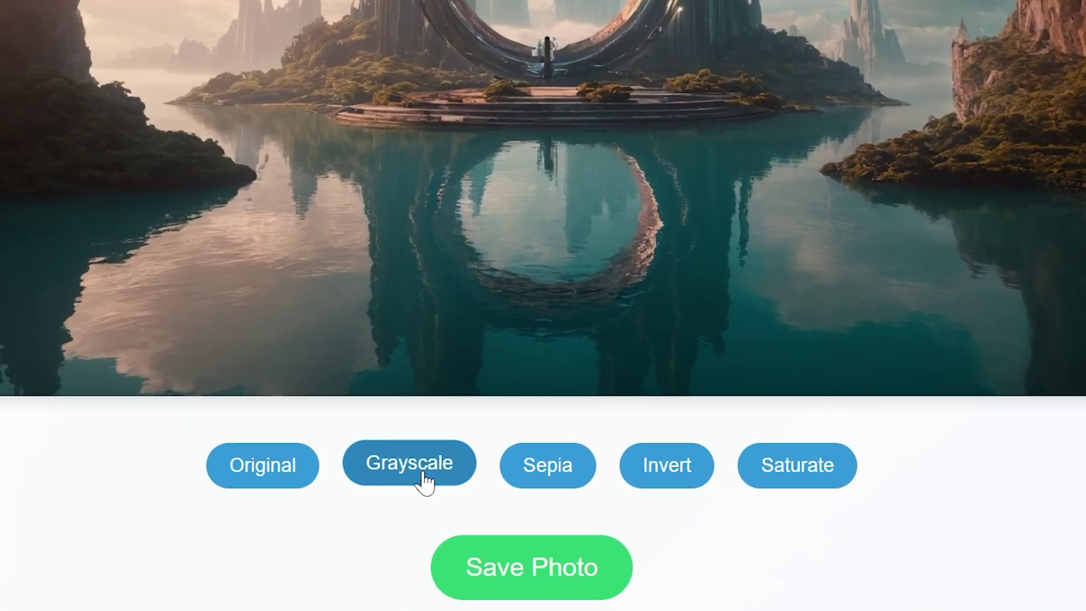
{"action": "left_click", "coordinate": [490, 591]}
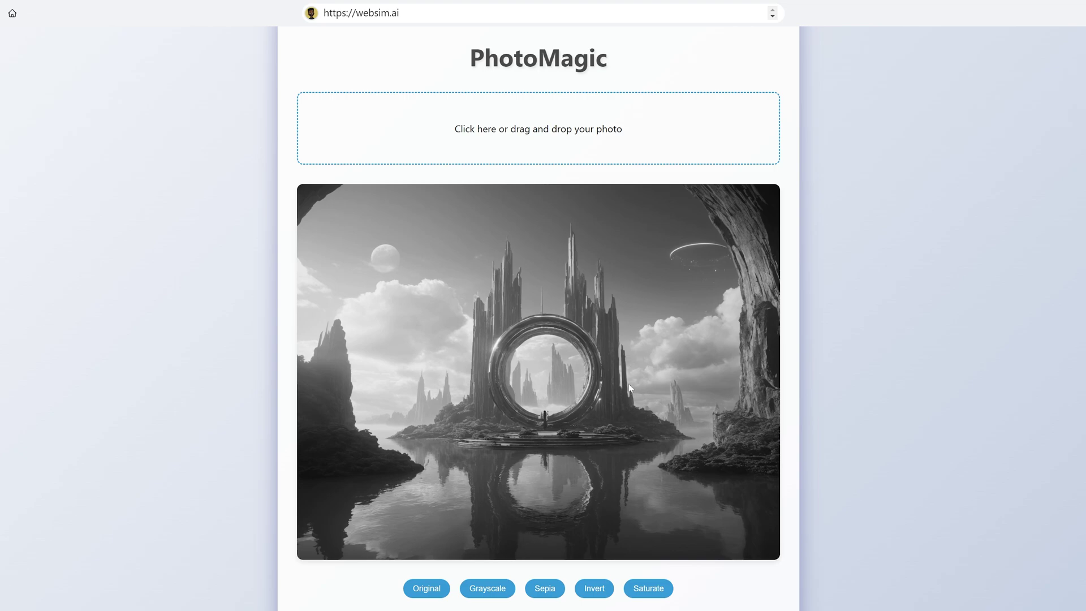
{"action": "left_click", "coordinate": [545, 588]}
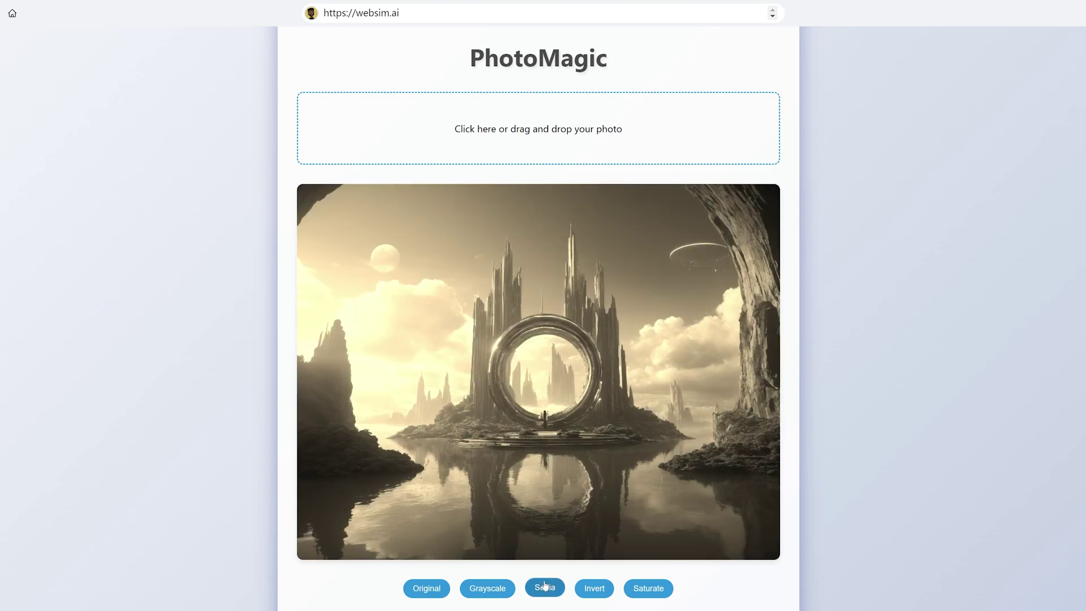
{"action": "left_click", "coordinate": [593, 588]}
{"action": "left_click", "coordinate": [657, 589]}
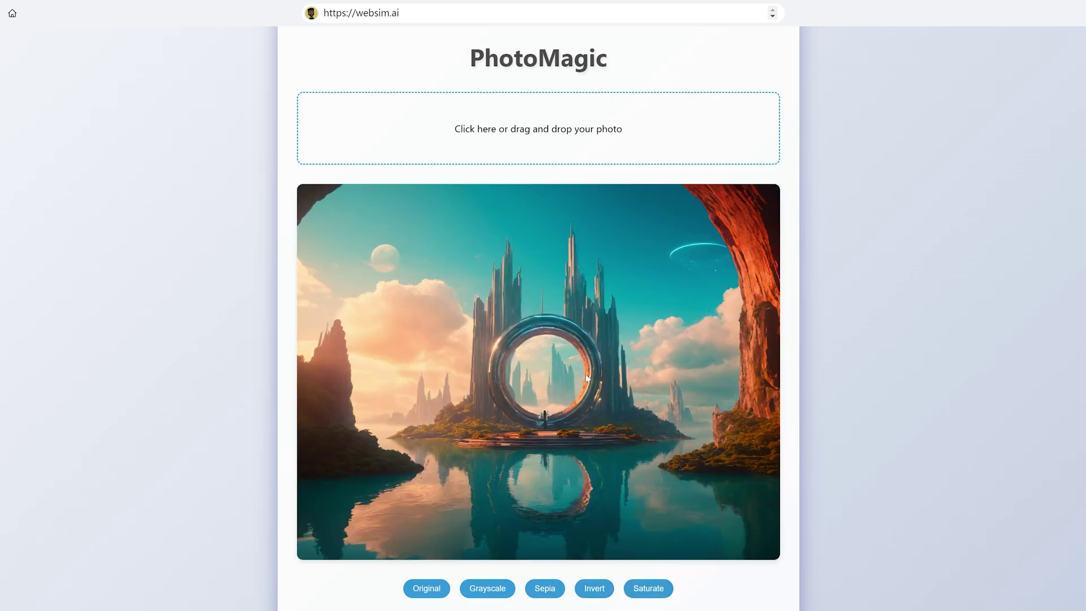
Step: Compare the original photo with its Saturate and Grayscale versions by switching between the filters
{"action": "left_click", "coordinate": [425, 588]}
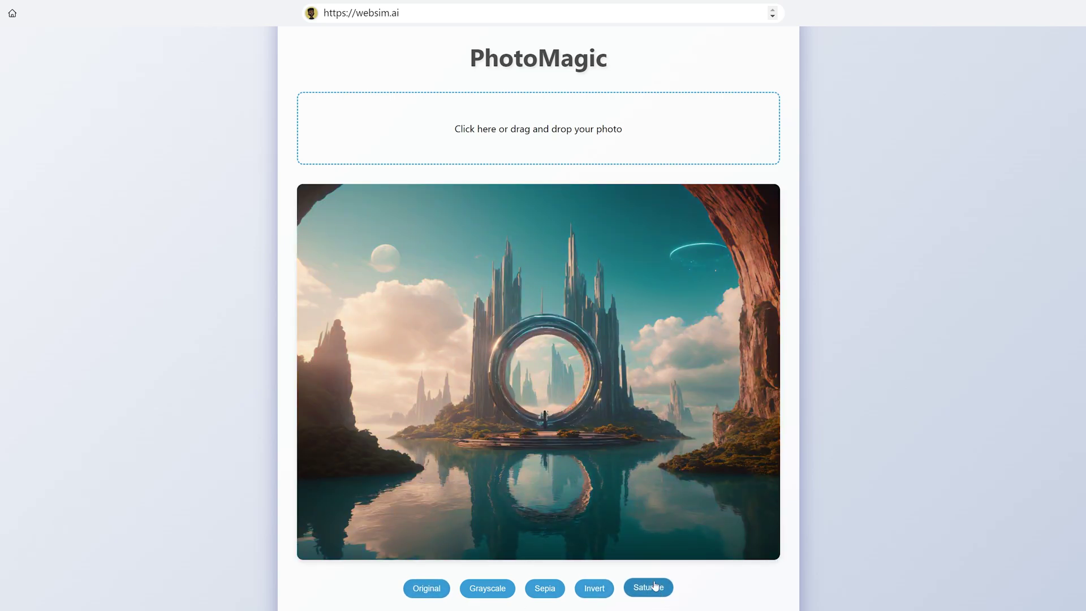
{"action": "left_click", "coordinate": [653, 587]}
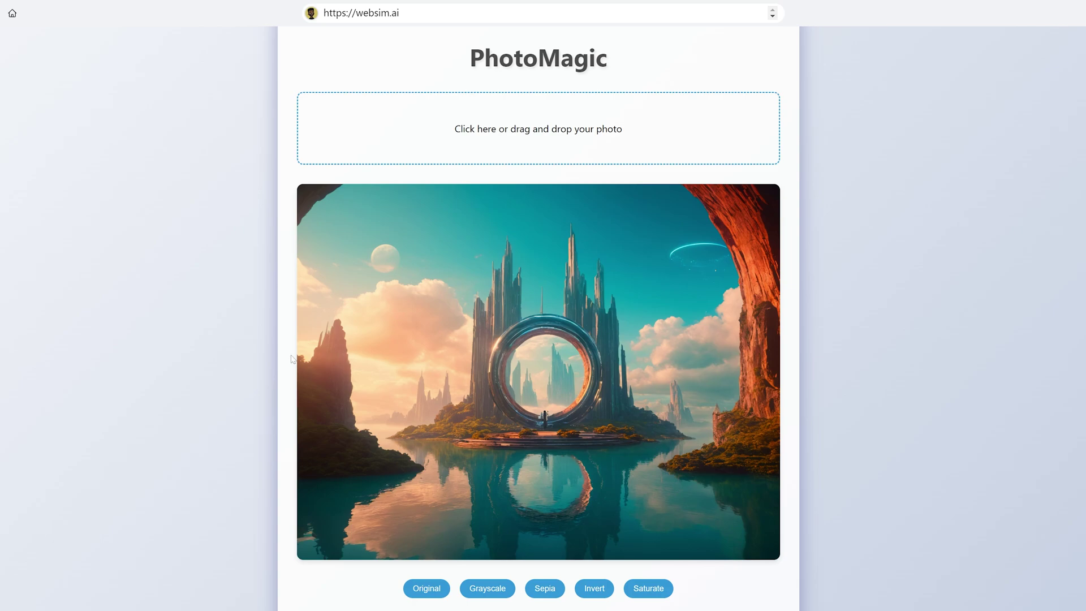
{"action": "left_click", "coordinate": [486, 588]}
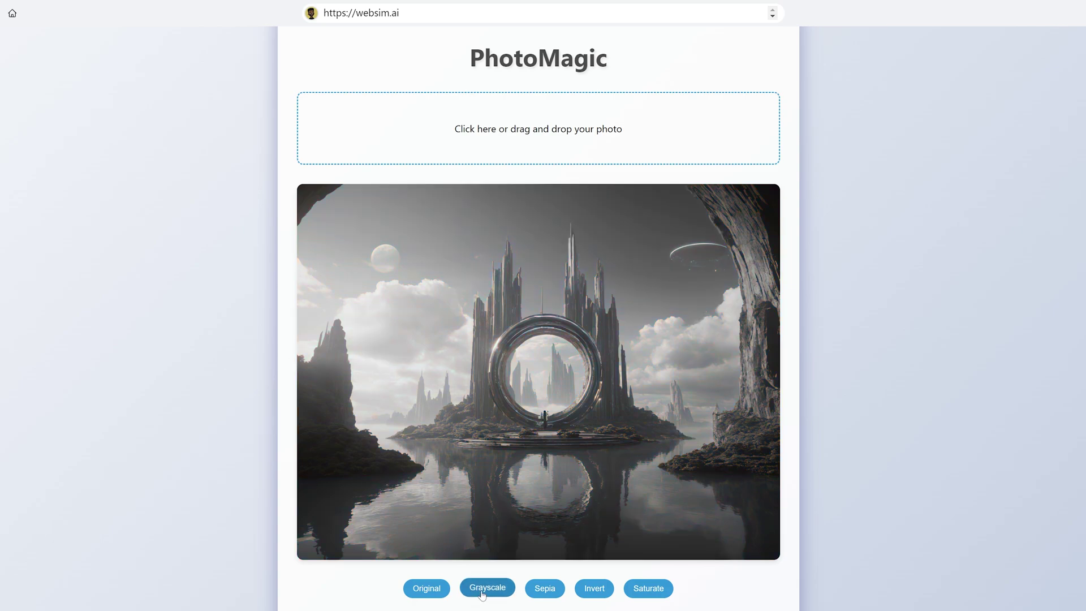
{"action": "left_click", "coordinate": [435, 594]}
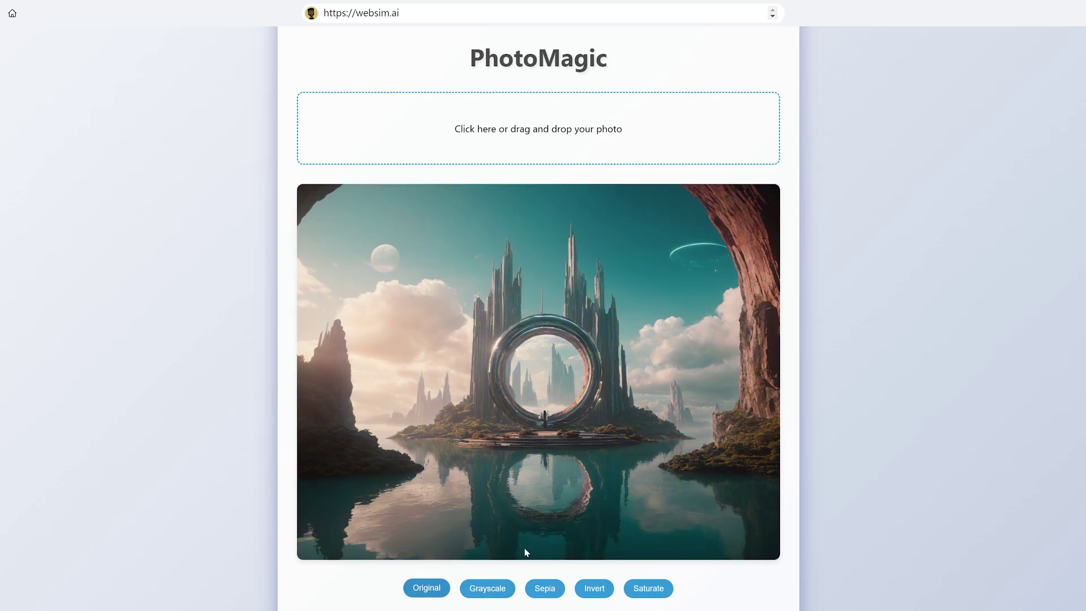
{"action": "left_click", "coordinate": [647, 588]}
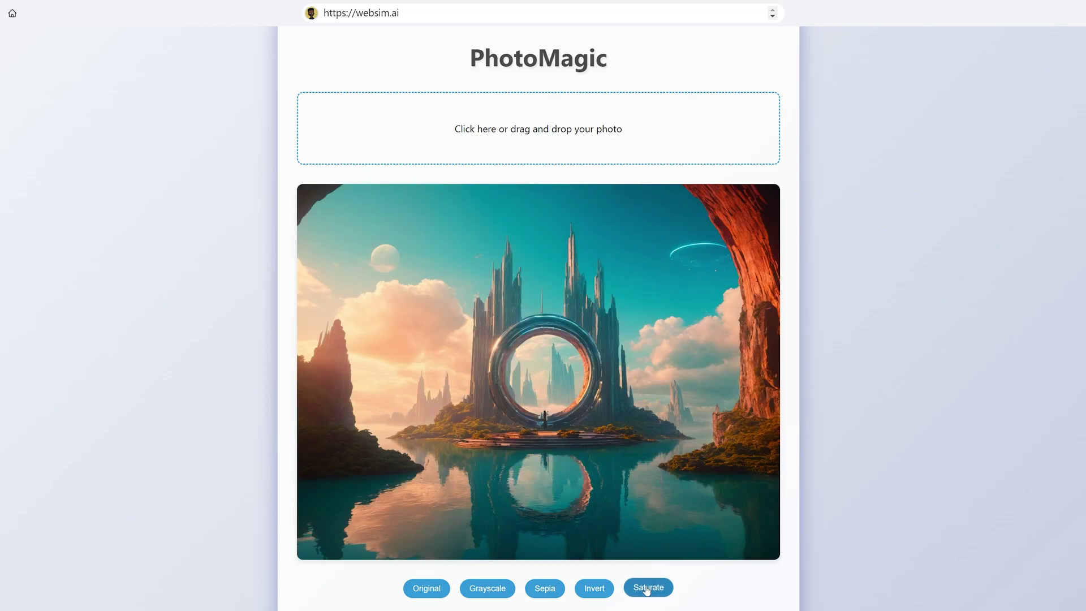
{"action": "left_click", "coordinate": [427, 588]}
Step: Apply the Saturate filter and save the photo to the Downloads folder as filtered_image.png
{"action": "left_click", "coordinate": [659, 593]}
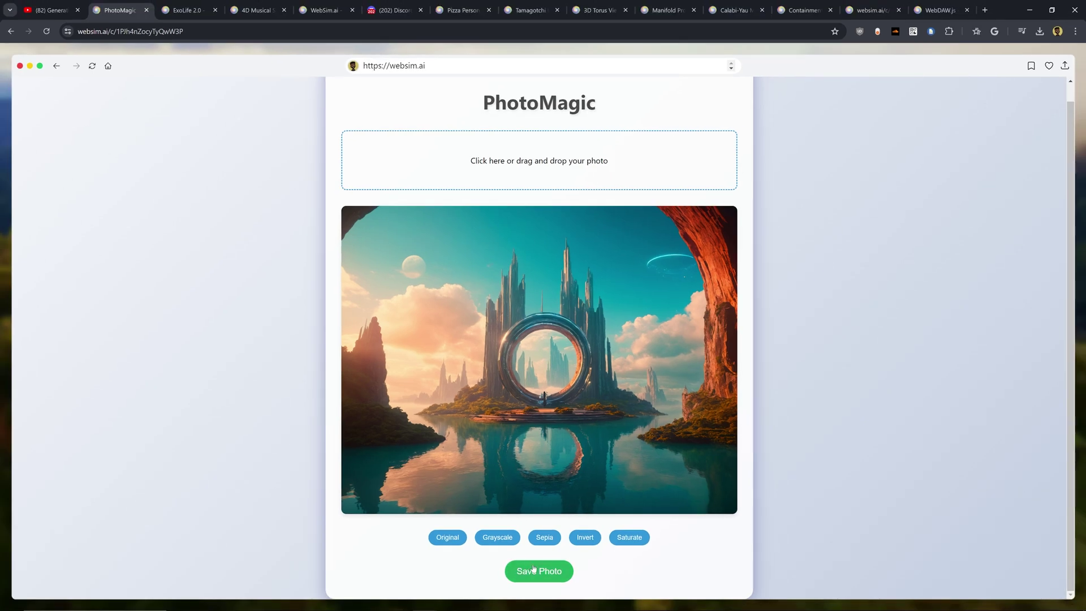
{"action": "left_click", "coordinate": [533, 570]}
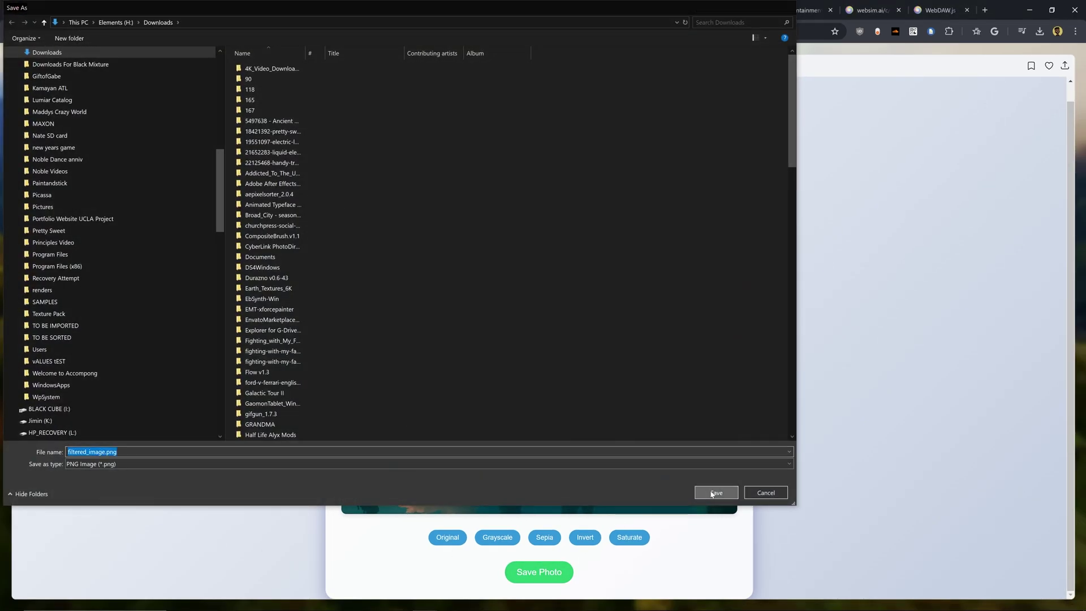
{"action": "left_click", "coordinate": [715, 493]}
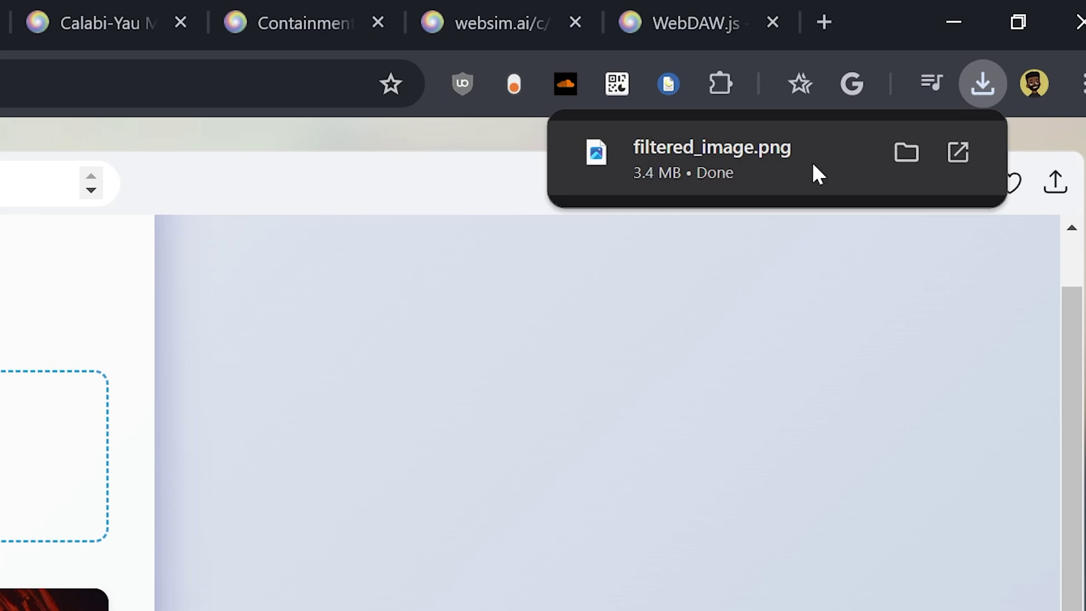
Step: Open the downloaded filtered_image.png to inspect the saved filter result, and return to the PhotoMagic page
{"action": "left_click", "coordinate": [718, 169]}
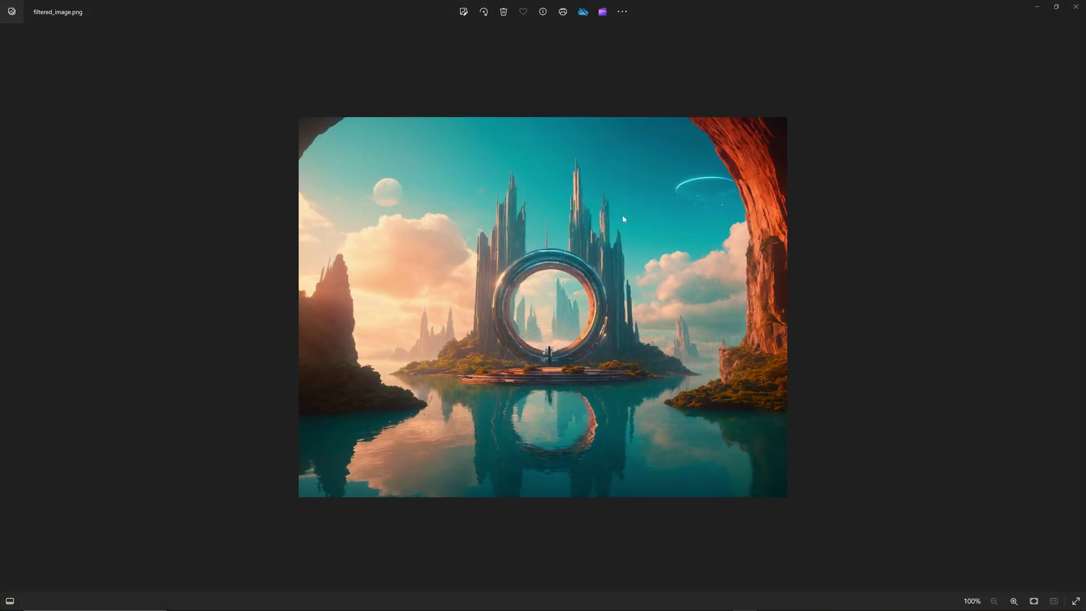
{"action": "scroll", "coordinate": [566, 308], "scroll_direction": "up", "scroll_amount": 5}
{"action": "scroll", "coordinate": [527, 284], "scroll_direction": "down", "scroll_amount": 5}
{"action": "left_click", "coordinate": [1074, 11]}
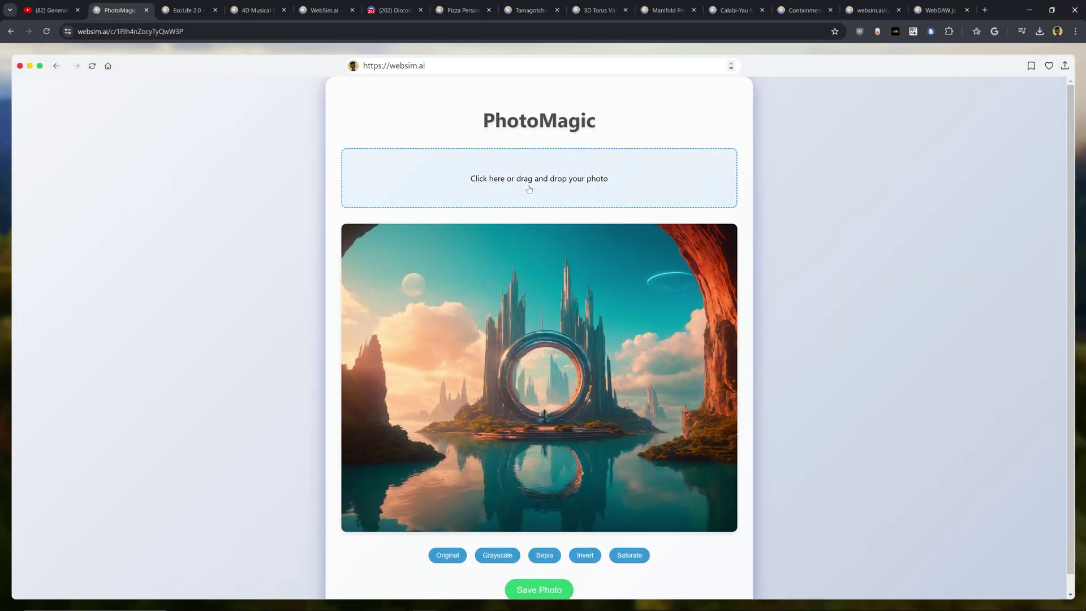
{"action": "left_click", "coordinate": [529, 189]}
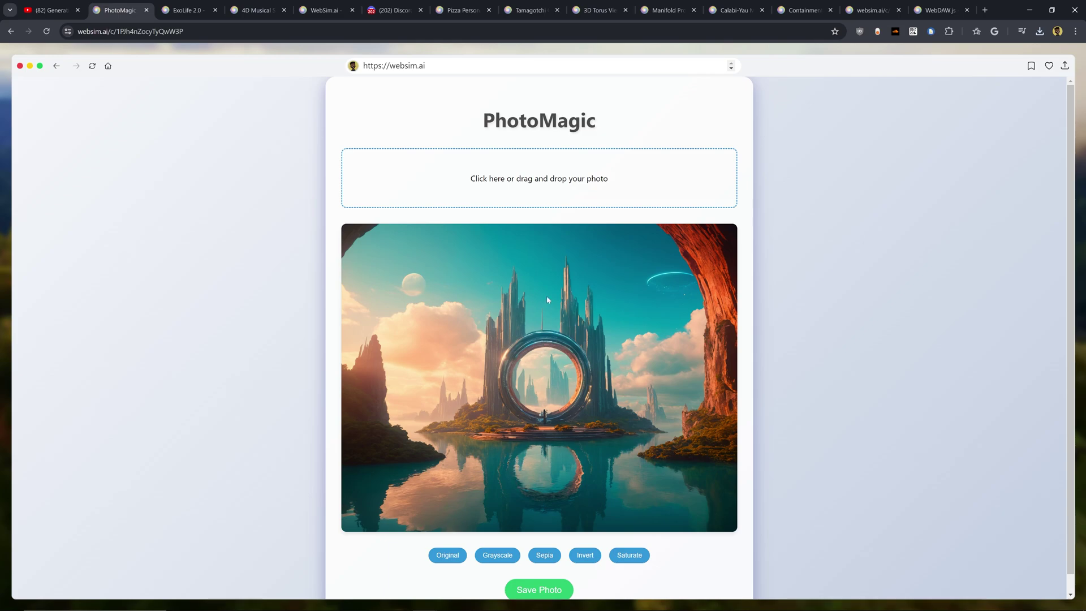
{"action": "scroll", "coordinate": [547, 300], "scroll_direction": "down", "scroll_amount": 1}
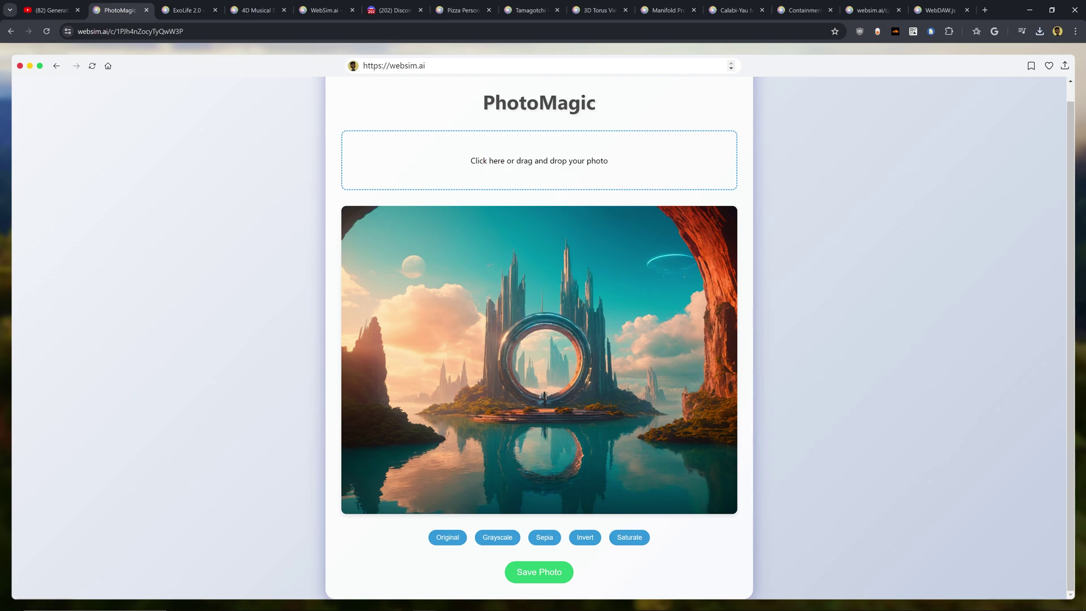
Step: Switch to the Tamagotchi Online page and examine its dog mode text and the Hunger, Happiness and Cleanliness stats
{"action": "left_click", "coordinate": [530, 10]}
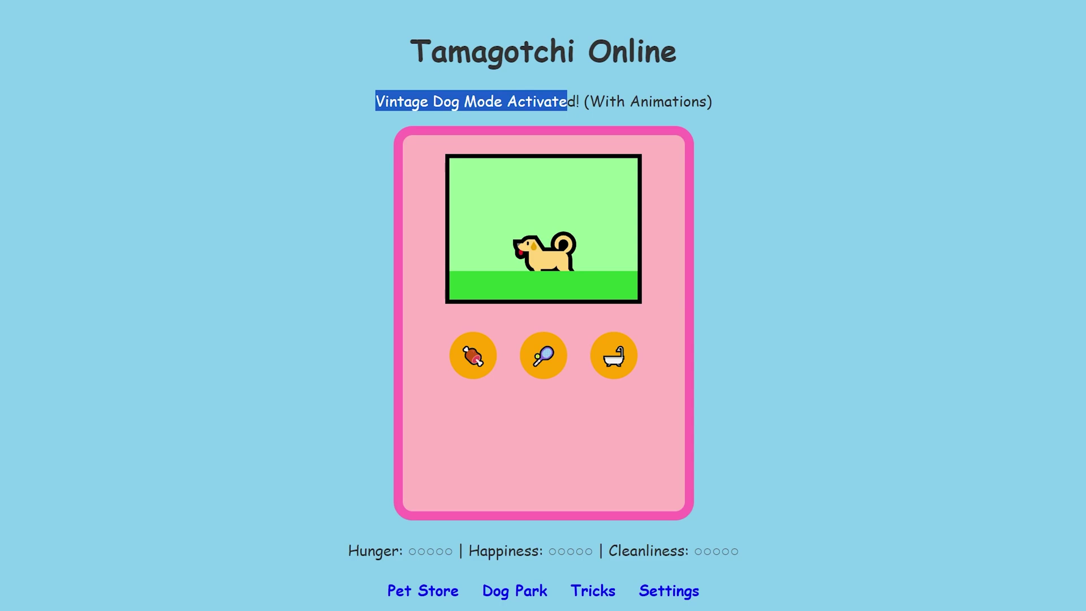
{"action": "left_click_drag", "start_coordinate": [518, 102], "coordinate": [745, 110]}
{"action": "left_click", "coordinate": [639, 77]}
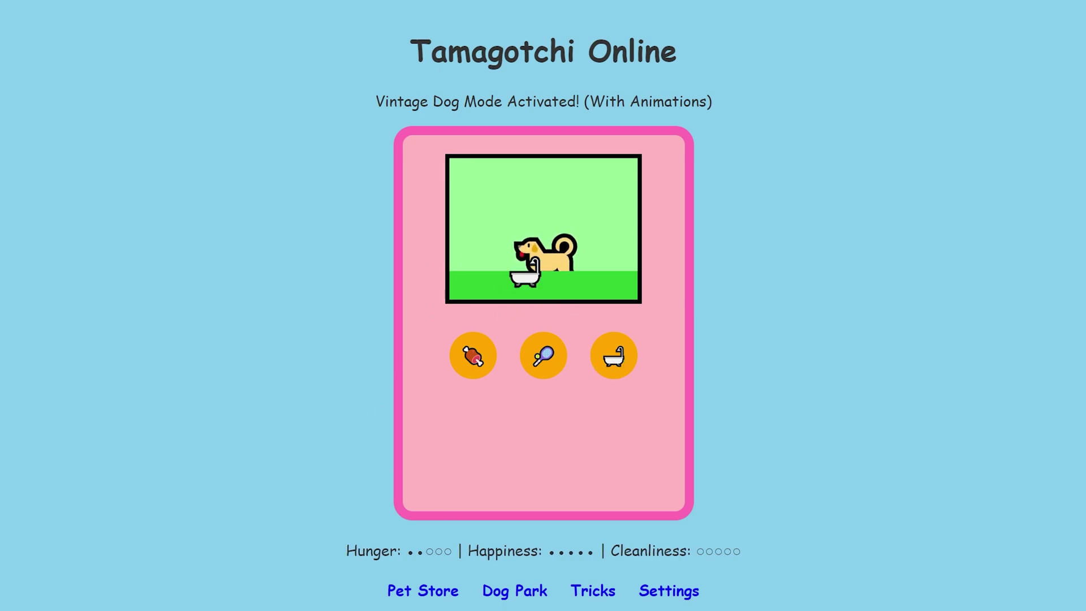
{"action": "left_click_drag", "start_coordinate": [380, 551], "coordinate": [523, 551]}
{"action": "left_click_drag", "start_coordinate": [743, 553], "coordinate": [405, 553]}
{"action": "left_click", "coordinate": [404, 552]}
{"action": "left_click_drag", "start_coordinate": [651, 550], "coordinate": [714, 551]}
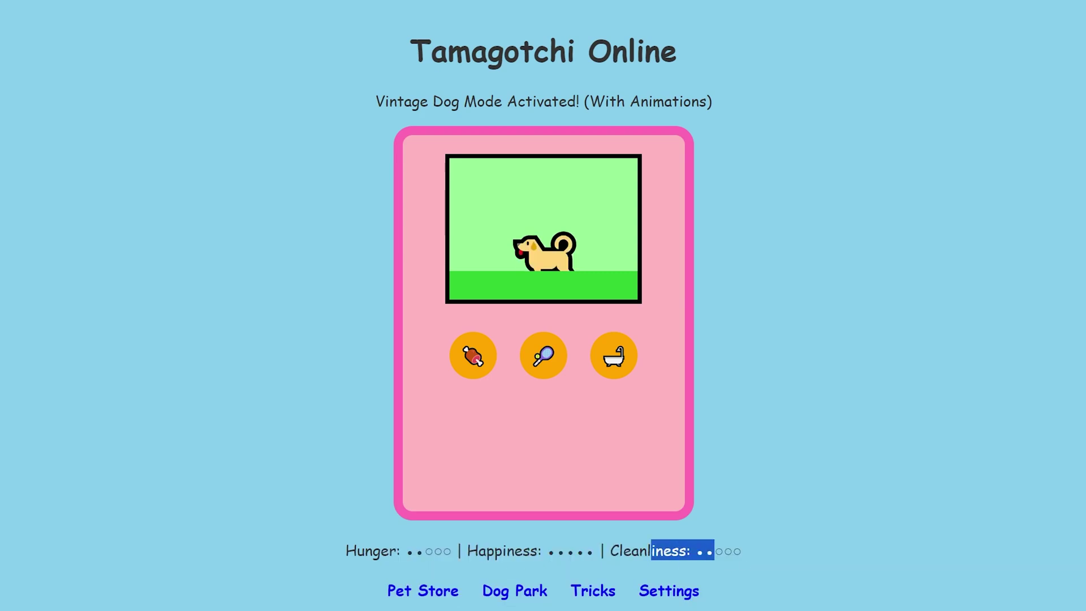
{"action": "scroll", "coordinate": [411, 590], "scroll_direction": "down", "scroll_amount": 3}
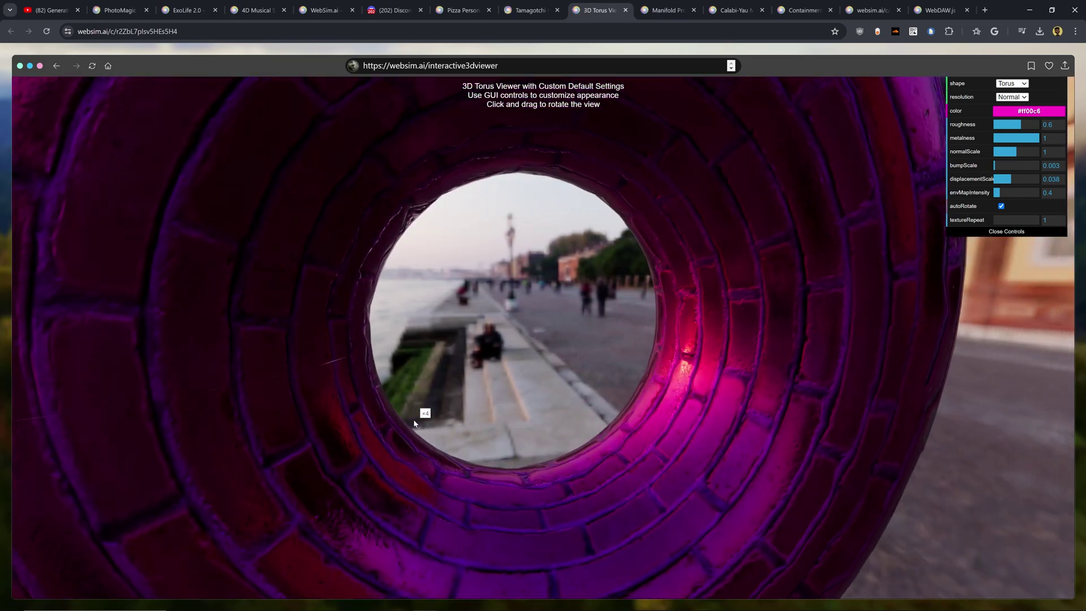
Step: In the 3D Torus Viewer, set the torus's roughness to 0.58 and its normalScale to 1.6
{"action": "left_click_drag", "start_coordinate": [409, 477], "coordinate": [567, 457]}
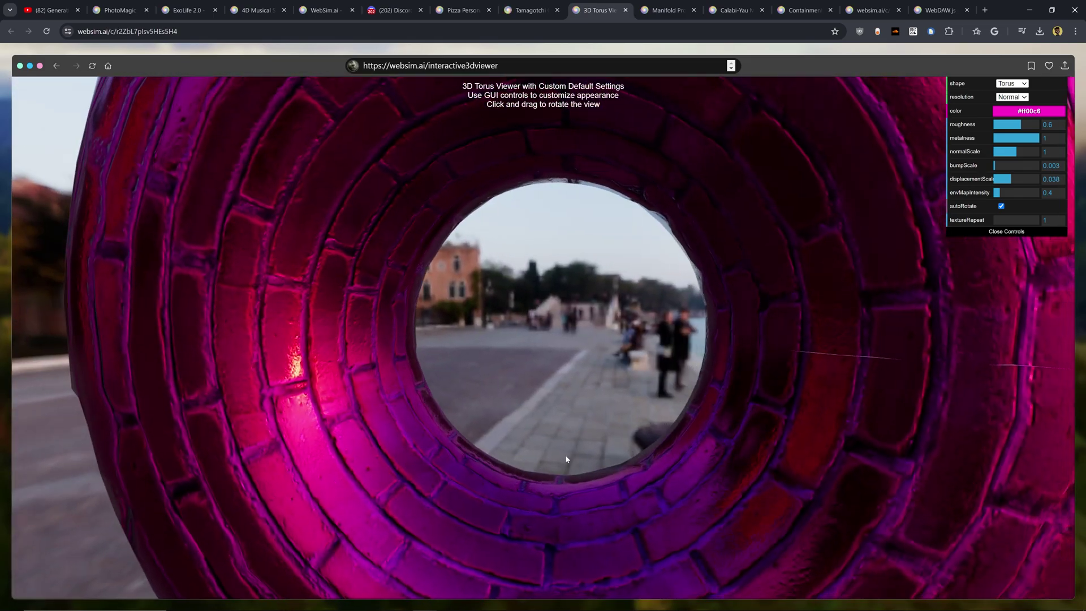
{"action": "scroll", "coordinate": [517, 453], "scroll_direction": "down", "scroll_amount": 8}
{"action": "left_click_drag", "start_coordinate": [692, 351], "coordinate": [575, 384]}
{"action": "scroll", "coordinate": [575, 387], "scroll_direction": "down", "scroll_amount": 5}
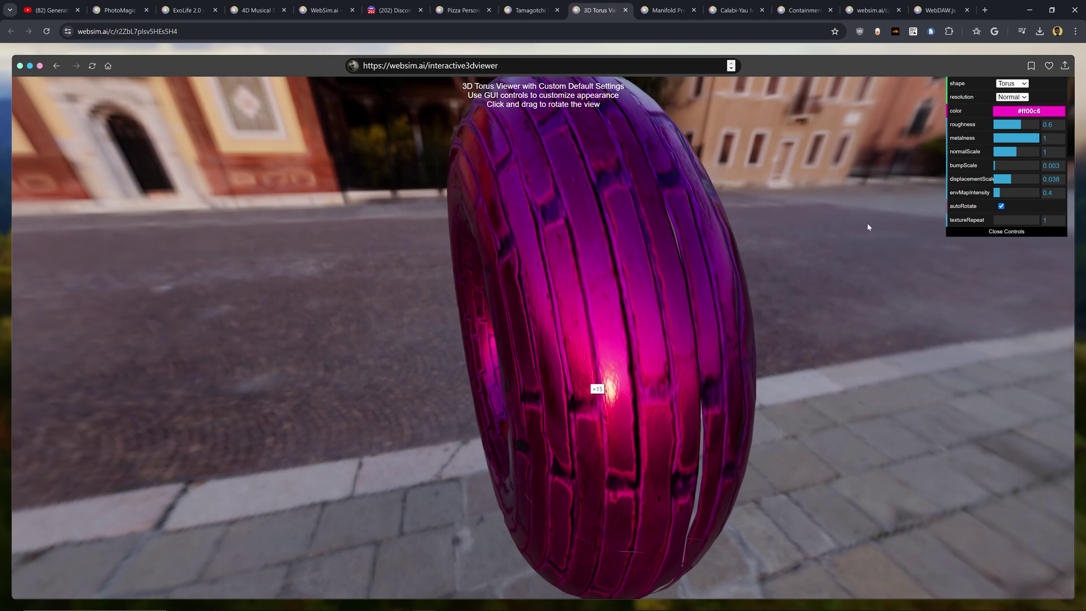
{"action": "mouse_move", "coordinate": [1007, 125]}
{"action": "left_mouse_down"}
{"action": "mouse_move", "coordinate": [968, 128]}
{"action": "mouse_move", "coordinate": [1034, 122]}
{"action": "mouse_move", "coordinate": [1007, 122]}
{"action": "mouse_move", "coordinate": [1020, 123]}
{"action": "left_mouse_up"}
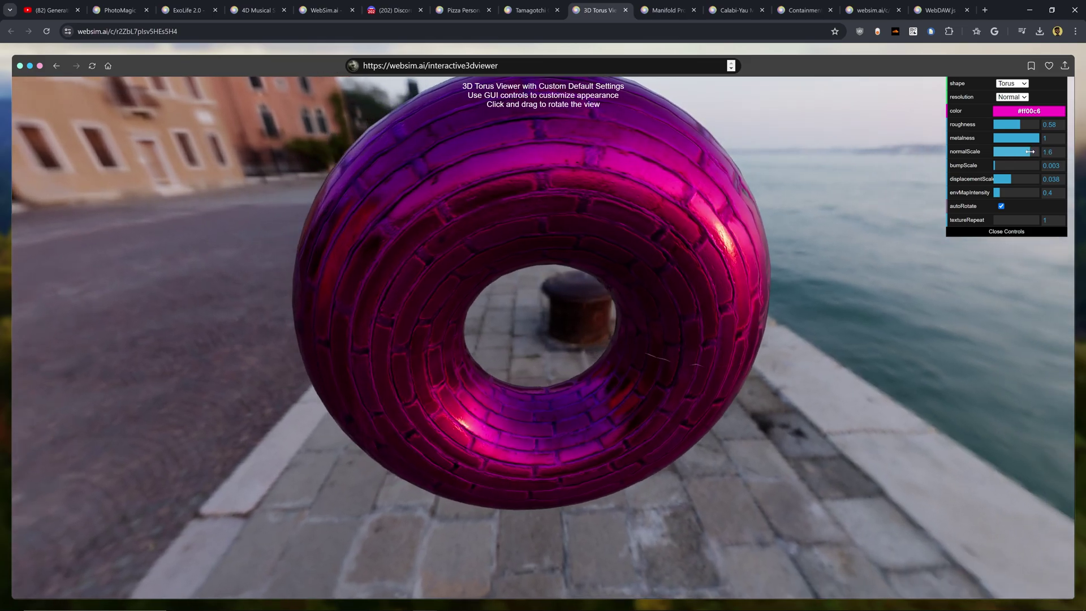
{"action": "left_click", "coordinate": [1029, 152]}
Step: Set the torus's bumpScale to 0.0796, displacementScale to 0.039 and envMapIntensity to 0.34
{"action": "left_click", "coordinate": [1030, 165]}
{"action": "left_click", "coordinate": [1029, 179]}
{"action": "left_click_drag", "start_coordinate": [1036, 179], "coordinate": [1012, 182]}
{"action": "left_click_drag", "start_coordinate": [1015, 192], "coordinate": [1025, 190]}
{"action": "left_click", "coordinate": [1010, 192]}
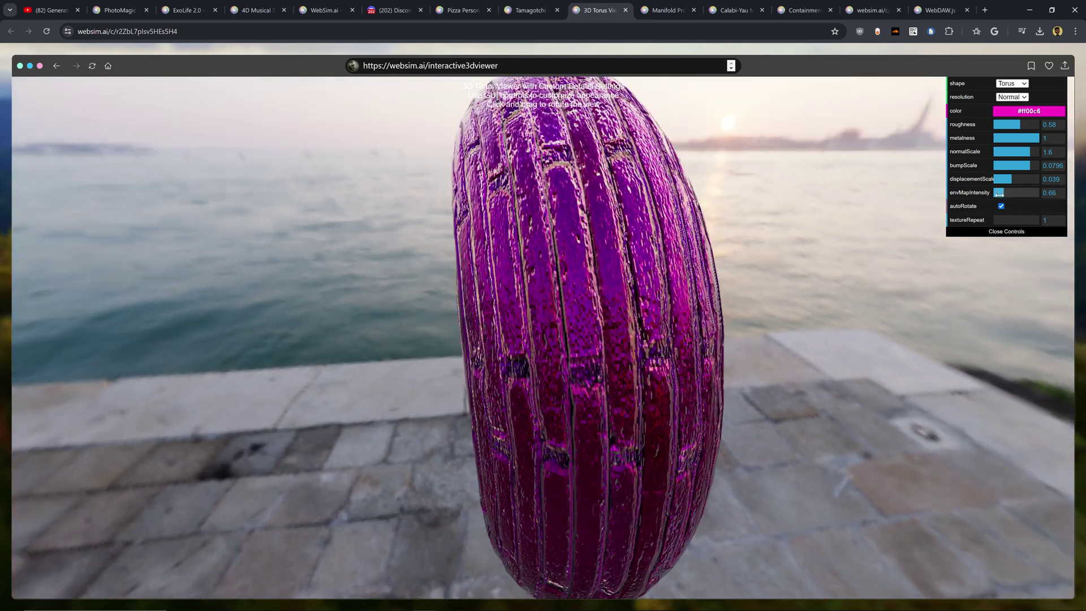
{"action": "left_click", "coordinate": [999, 193]}
Step: Recolor the model green, change its shape to Cube and set the resolution to 8x
{"action": "left_click", "coordinate": [1026, 111]}
{"action": "left_click", "coordinate": [1049, 144]}
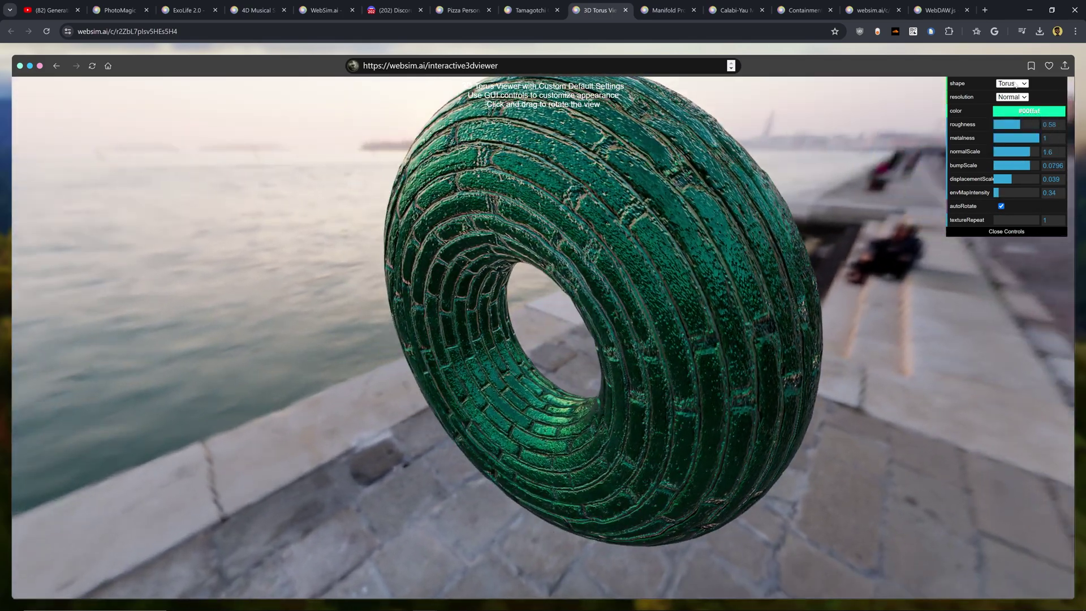
{"action": "left_click", "coordinate": [1012, 83]}
{"action": "left_click", "coordinate": [1008, 100]}
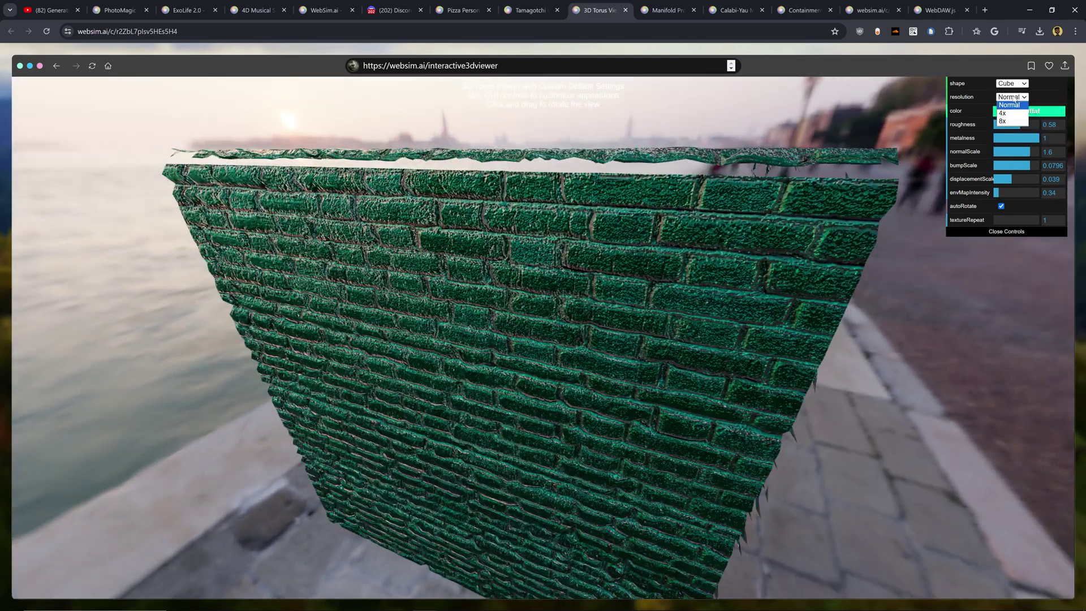
{"action": "scroll", "coordinate": [696, 233], "scroll_direction": "down", "scroll_amount": 10}
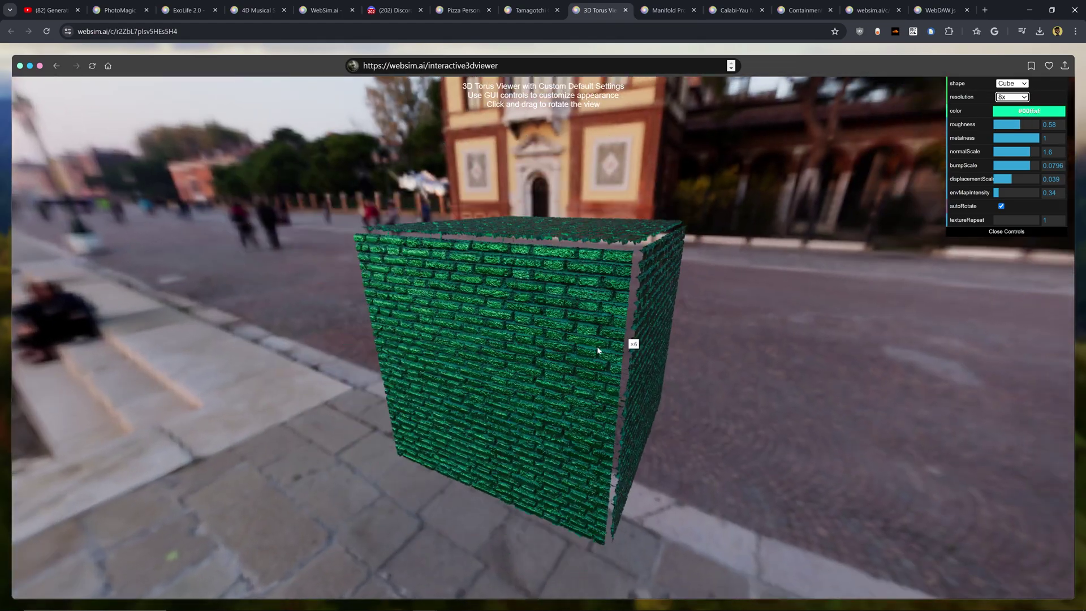
Step: Set the cube's displacementScale to 0 and view the cube from below and above
{"action": "left_click_drag", "start_coordinate": [598, 350], "coordinate": [589, 313]}
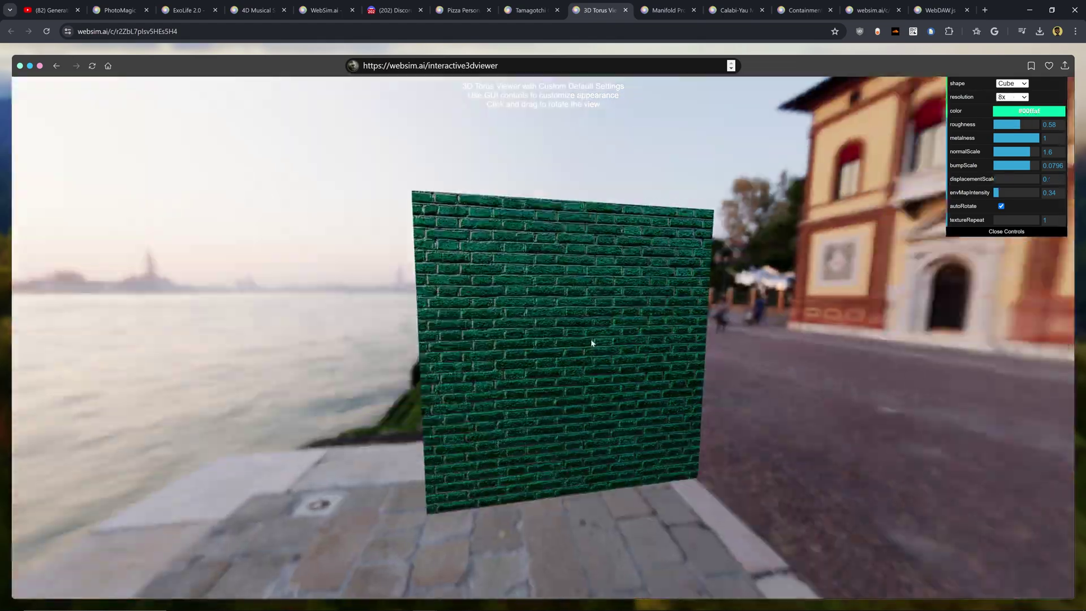
{"action": "left_click_drag", "start_coordinate": [591, 345], "coordinate": [296, 381]}
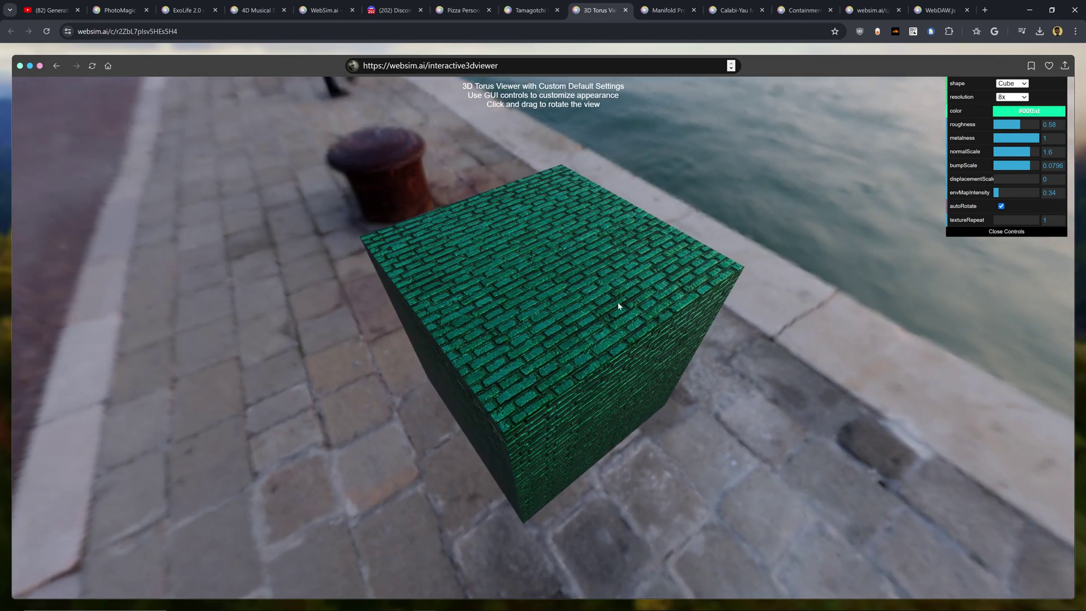
{"action": "mouse_move", "coordinate": [617, 302]}
{"action": "left_mouse_down"}
{"action": "mouse_move", "coordinate": [651, 231]}
{"action": "mouse_move", "coordinate": [618, 290]}
{"action": "left_mouse_up"}
Step: Open the Calabi-Yau Manifold Visualizer and adjust its Complexity and the X, Y and Z Rotation values
{"action": "key", "text": "ctrl+Tab"}
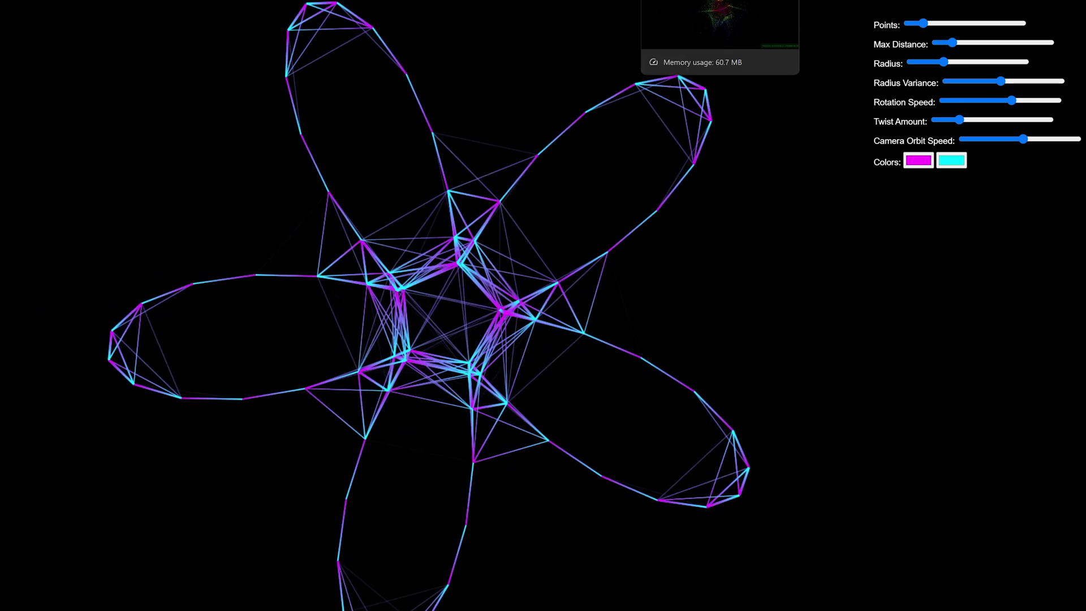
{"action": "left_click", "coordinate": [731, 6]}
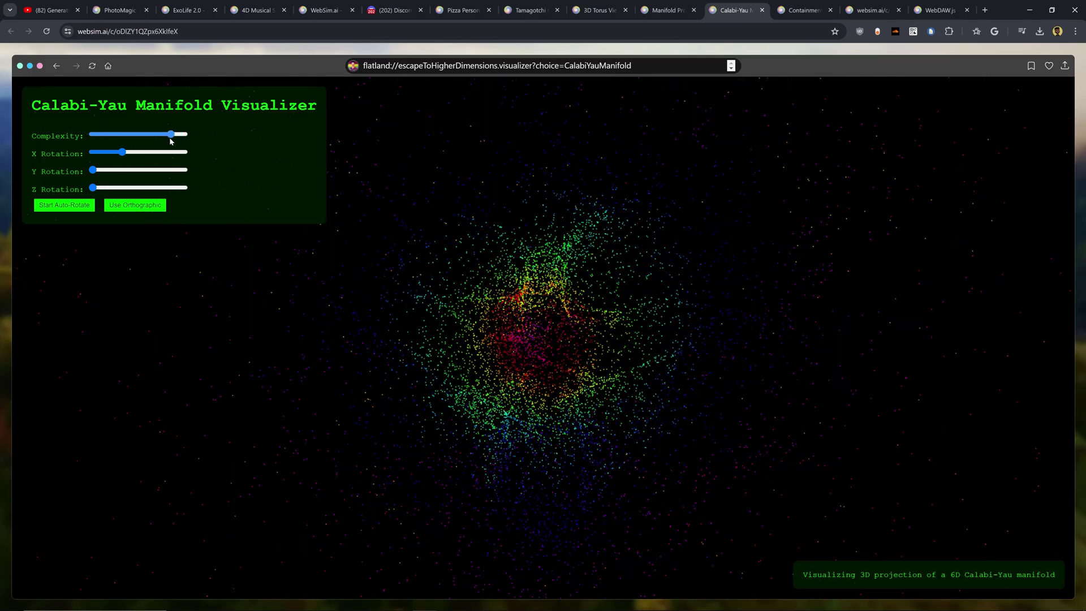
{"action": "left_click_drag", "start_coordinate": [170, 140], "coordinate": [141, 194]}
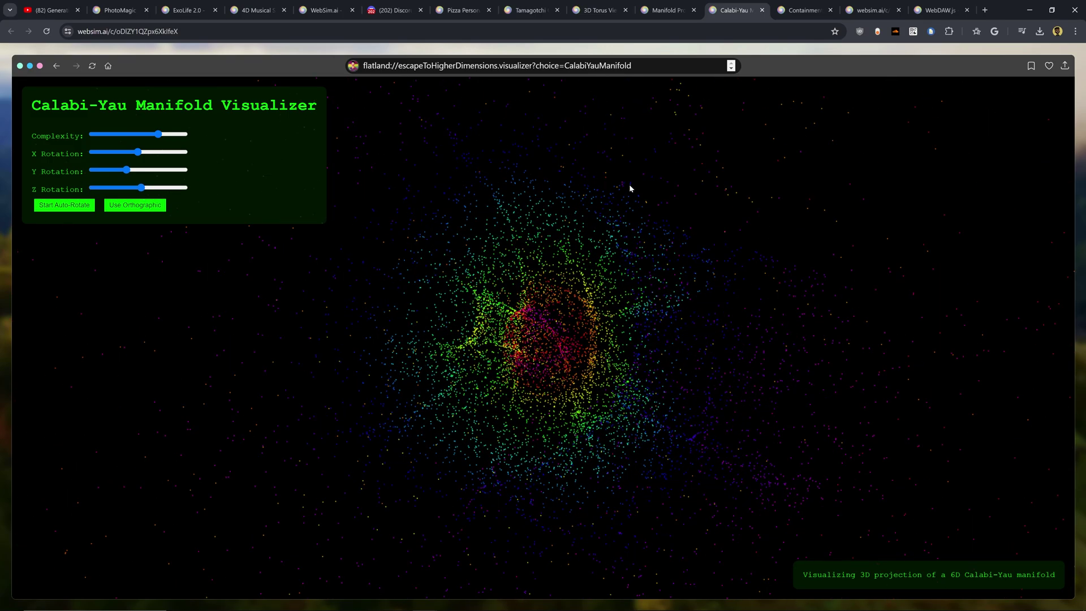
Step: Open the Containment Breach: World Ending Simulation and trigger its Shutdown
{"action": "key", "text": "ctrl+Tab"}
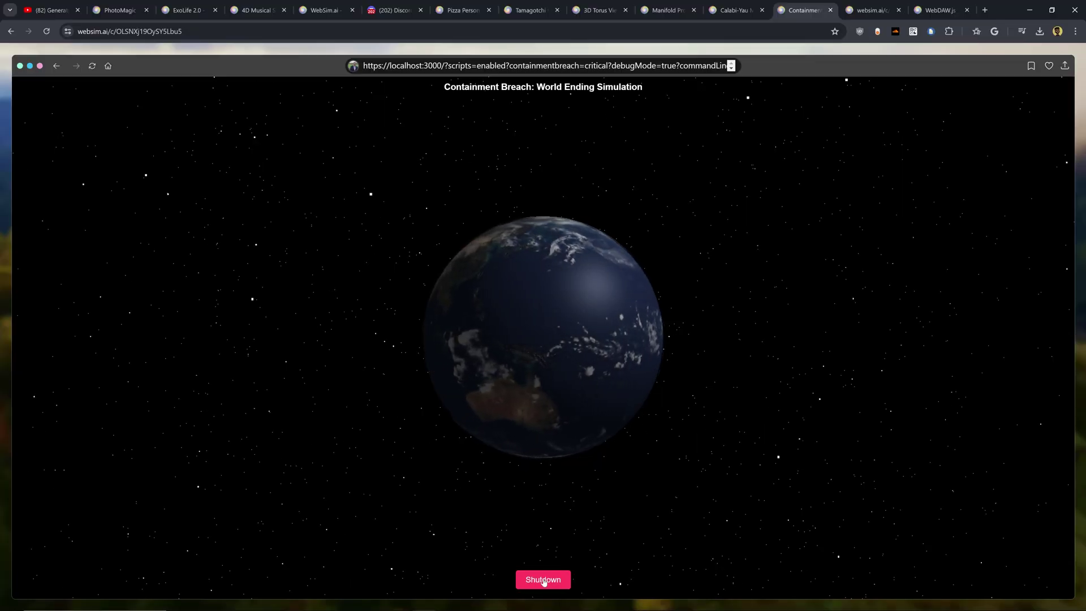
{"action": "left_click", "coordinate": [543, 580]}
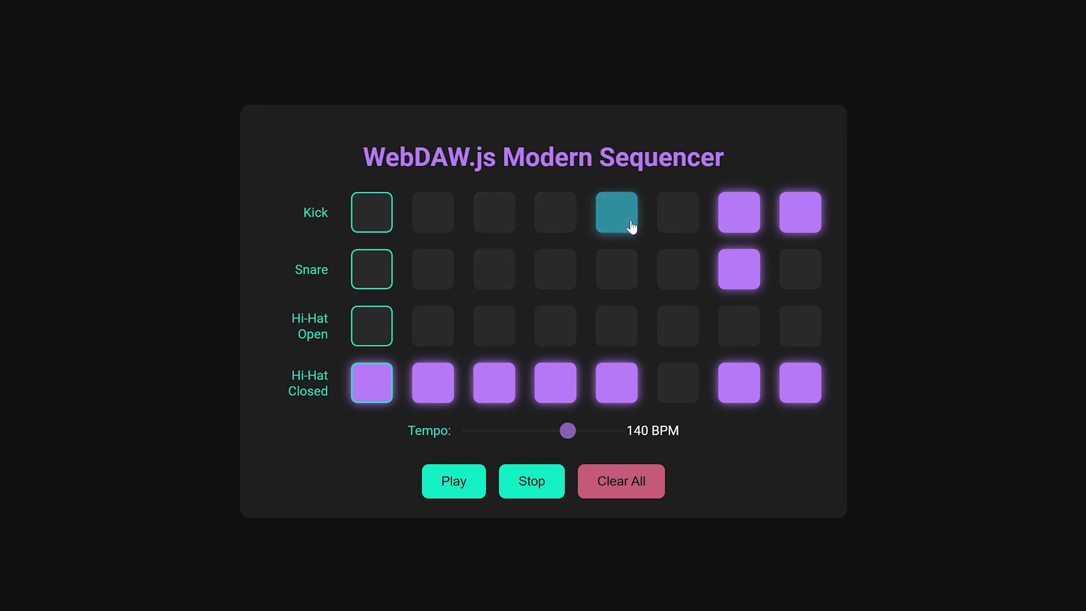
Step: In the WebDAW.js sequencer, remove the snare hit on step 7 and the kick hits on steps 7 and 8, and start playback
{"action": "left_click", "coordinate": [733, 270]}
{"action": "left_click", "coordinate": [739, 213]}
{"action": "left_click", "coordinate": [801, 212]}
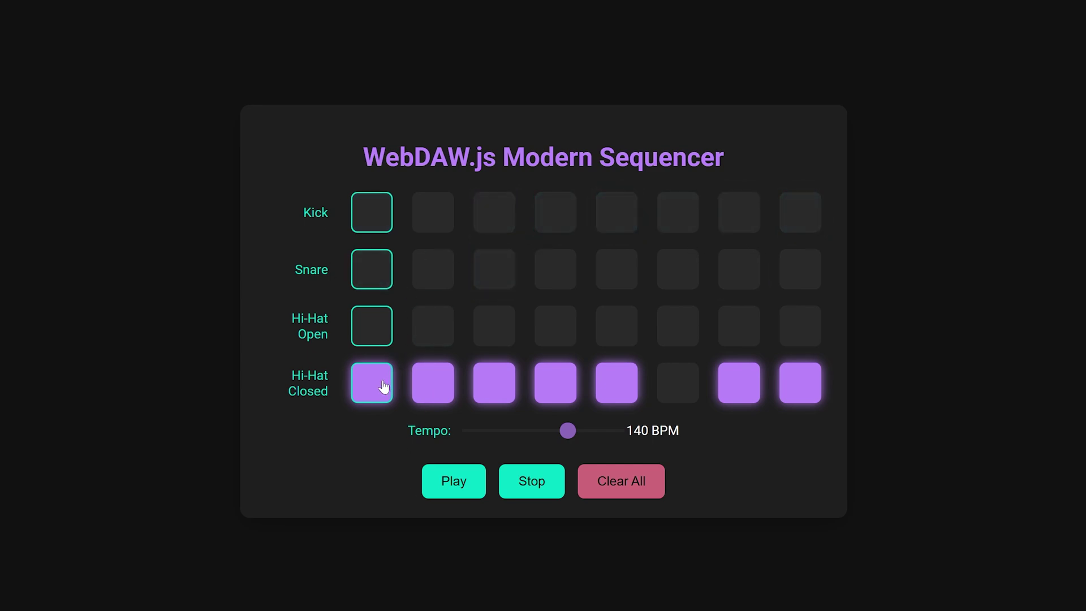
{"action": "left_click", "coordinate": [430, 470]}
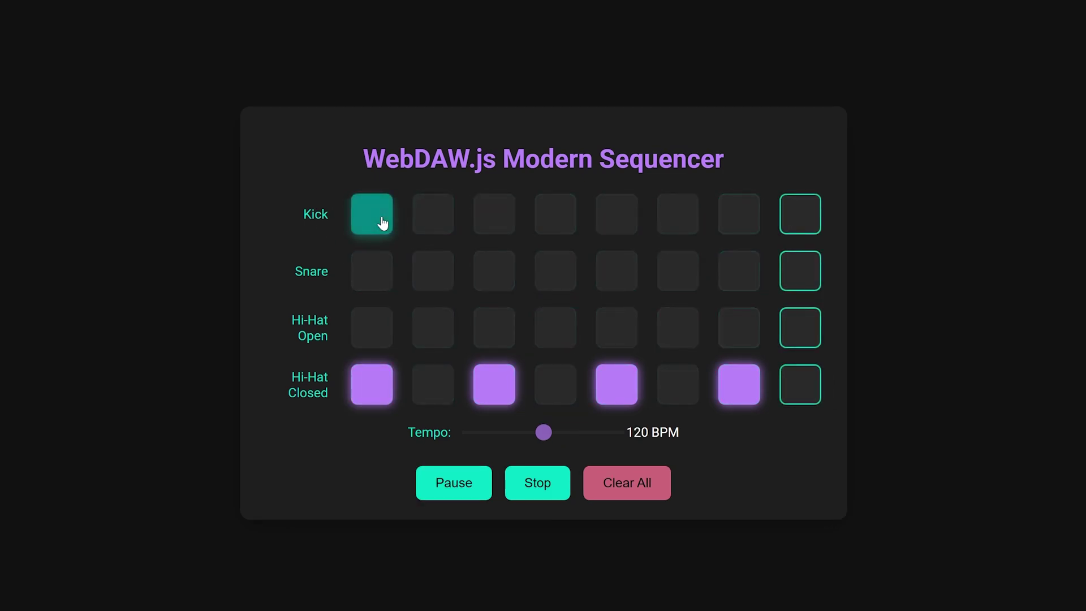
Step: Arrange the kick row so that it hits on steps 1, 3, 5 and 7
{"action": "left_click", "coordinate": [423, 222]}
{"action": "left_click", "coordinate": [492, 220]}
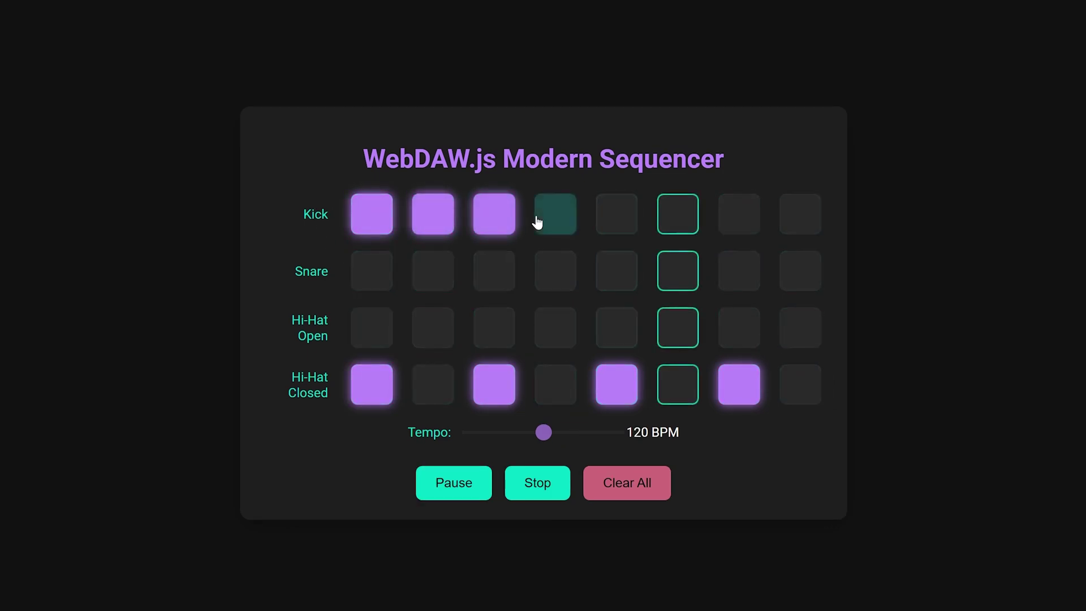
{"action": "left_click", "coordinate": [443, 229]}
{"action": "left_click", "coordinate": [617, 221]}
{"action": "left_click", "coordinate": [733, 218]}
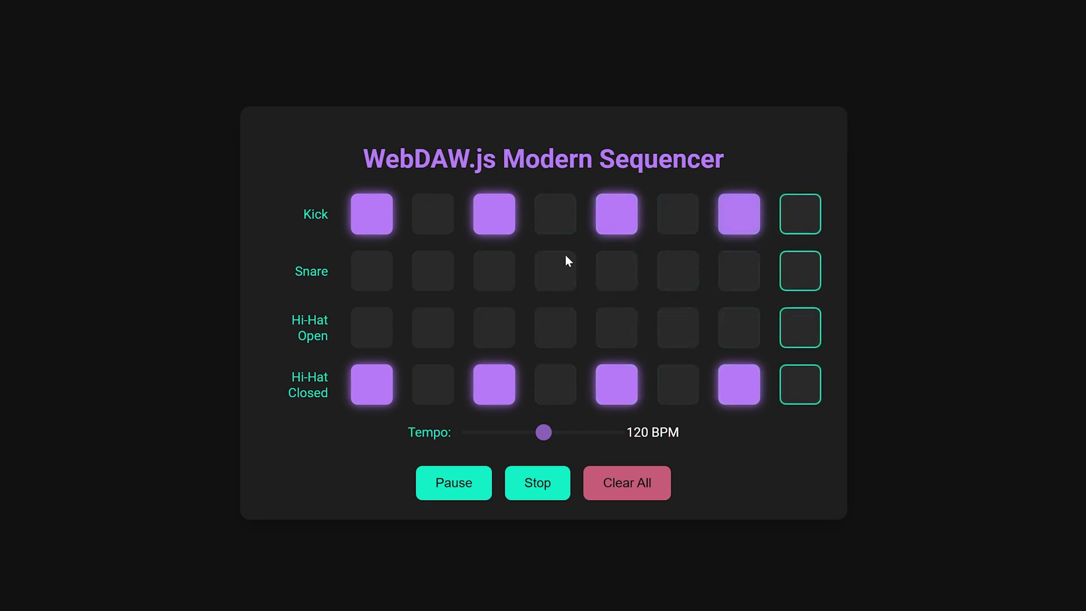
Step: Add snare hits on steps 3 and 7, open hi-hats on 2, 4 and 6, a closed hi-hat on 4, and remove the kick from 5
{"action": "left_click", "coordinate": [495, 285]}
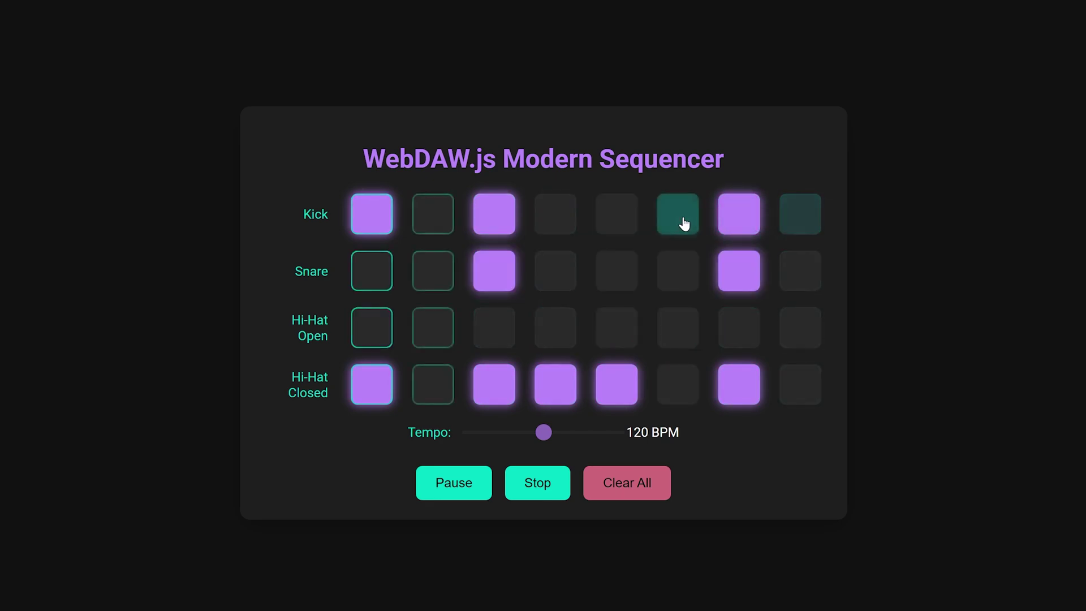
{"action": "left_click", "coordinate": [683, 328]}
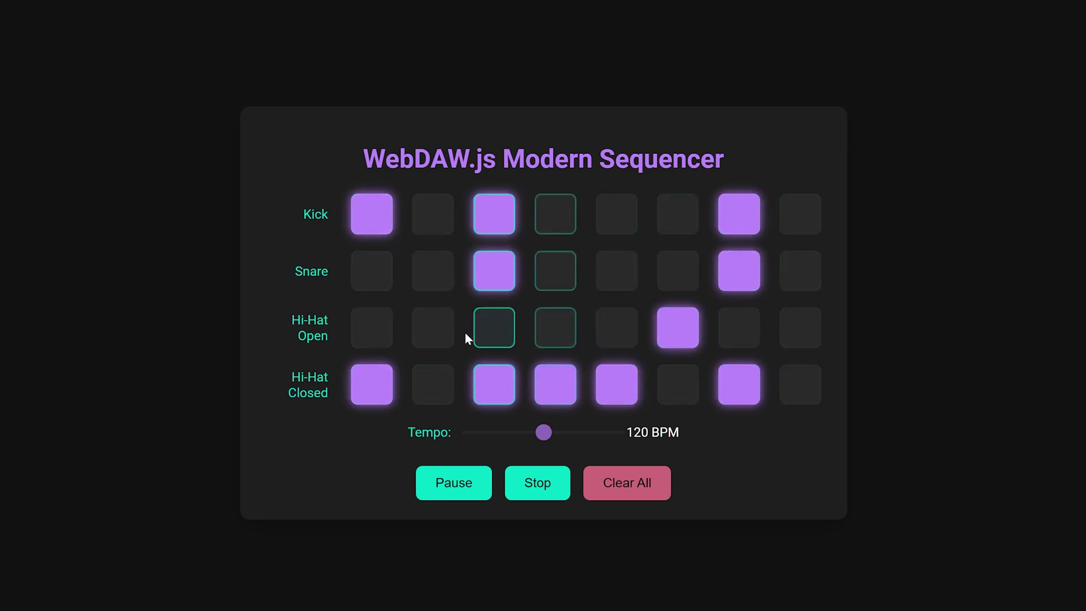
{"action": "left_click", "coordinate": [428, 328]}
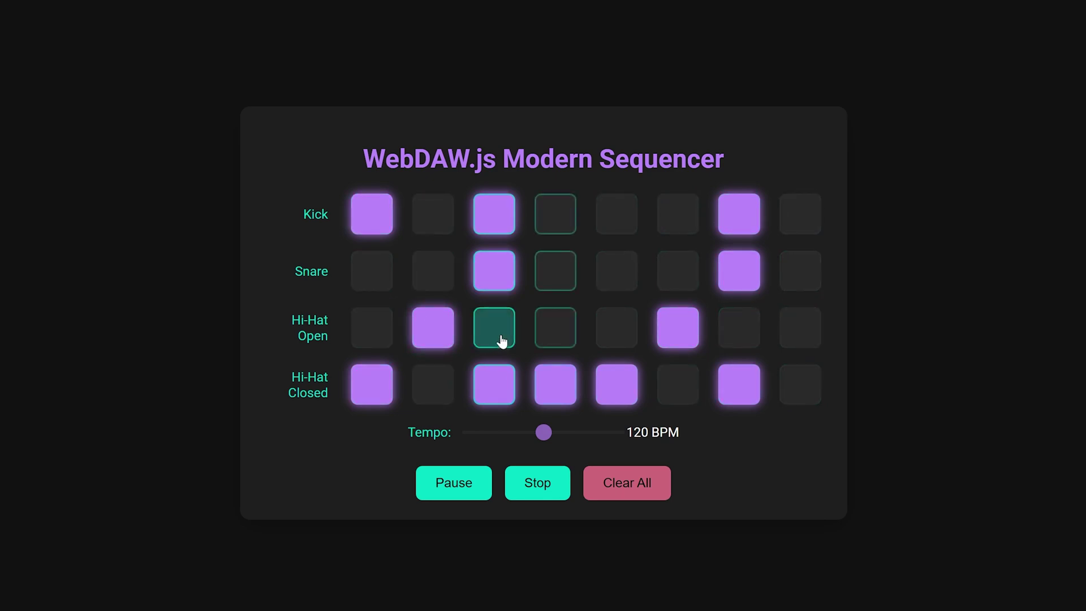
{"action": "left_click", "coordinate": [551, 337]}
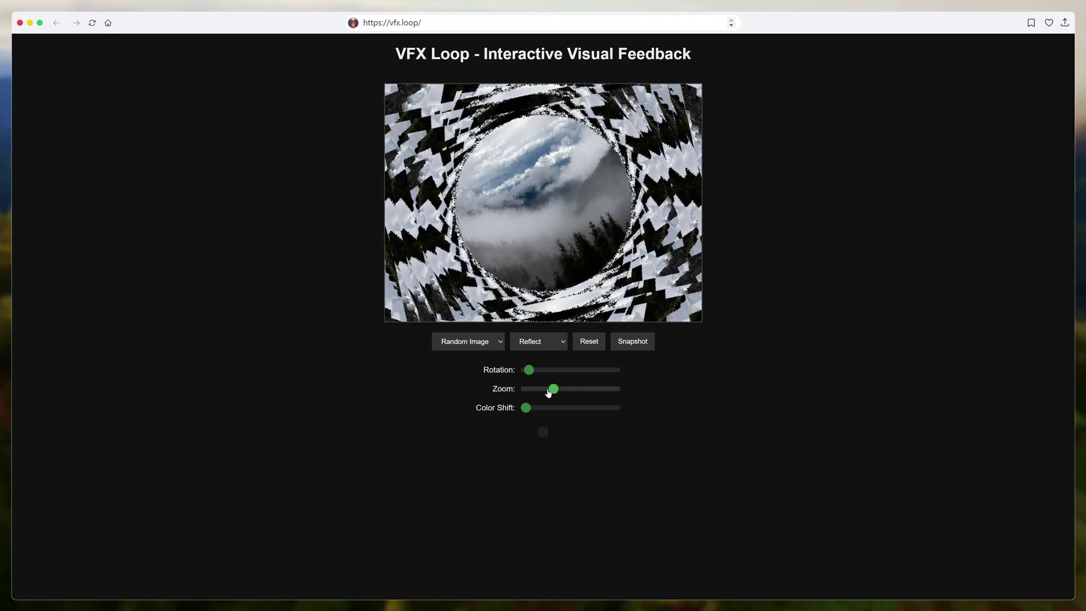
Step: Edit the playing melody in Melody Maker by toggling several notes around the middle of the grid
{"action": "left_click_drag", "start_coordinate": [548, 392], "coordinate": [575, 391]}
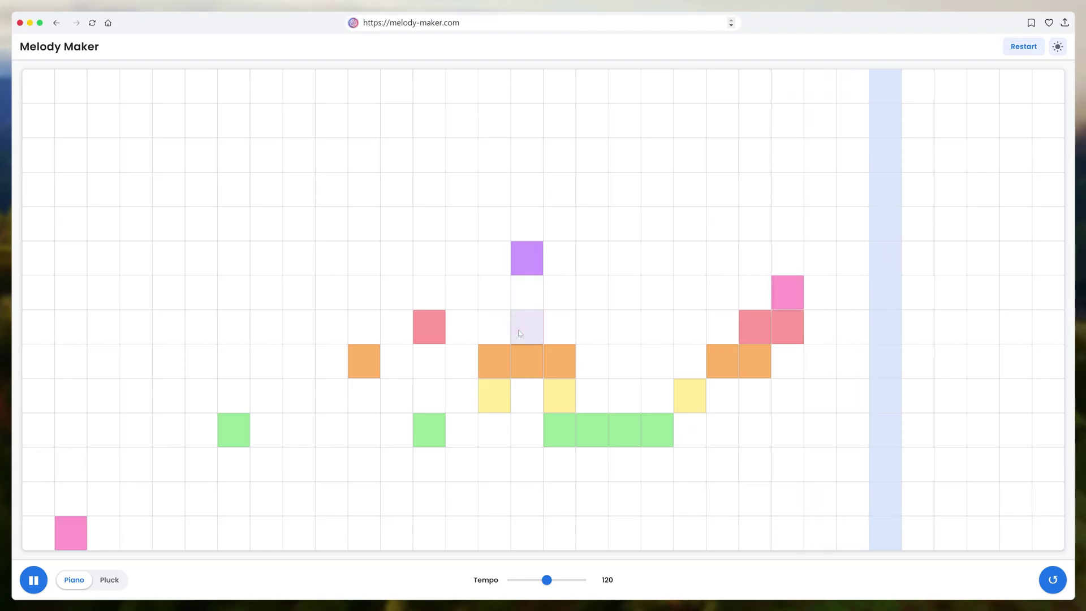
{"action": "left_click", "coordinate": [527, 361]}
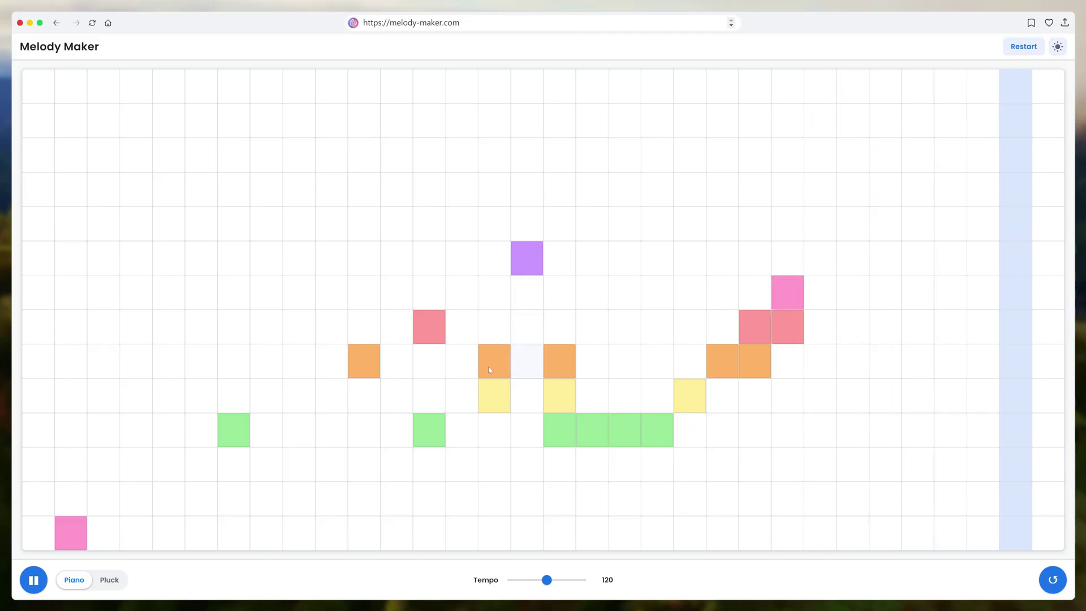
{"action": "left_click", "coordinate": [494, 361]}
{"action": "left_click", "coordinate": [494, 395]}
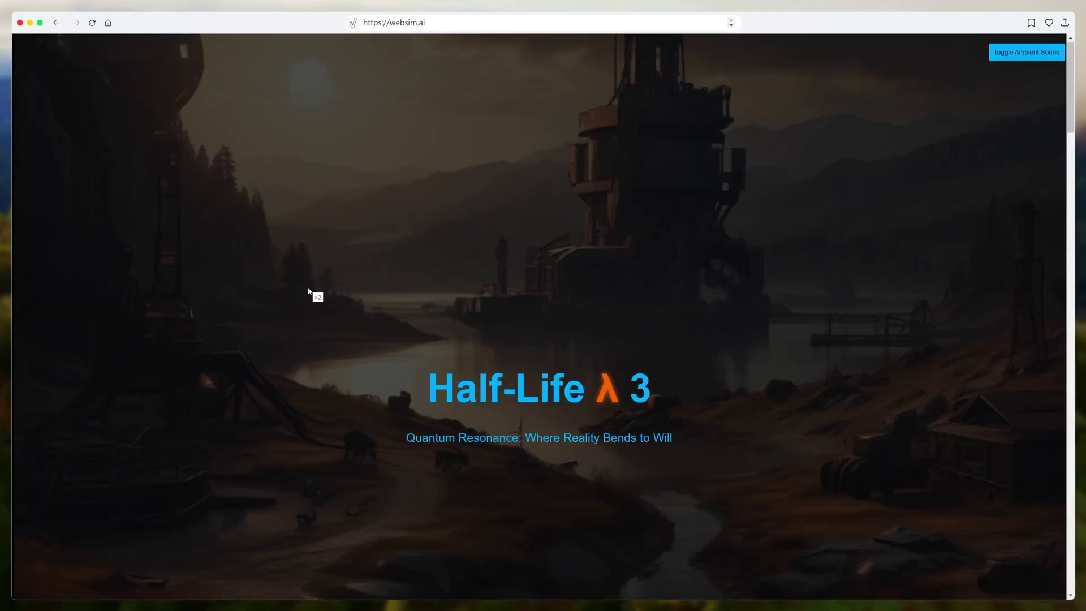
Step: Look through the Half-Life 3 page, including its artwork gallery and the Gamescom Exclusive Reveal section
{"action": "scroll", "coordinate": [310, 294], "scroll_direction": "down", "scroll_amount": 6}
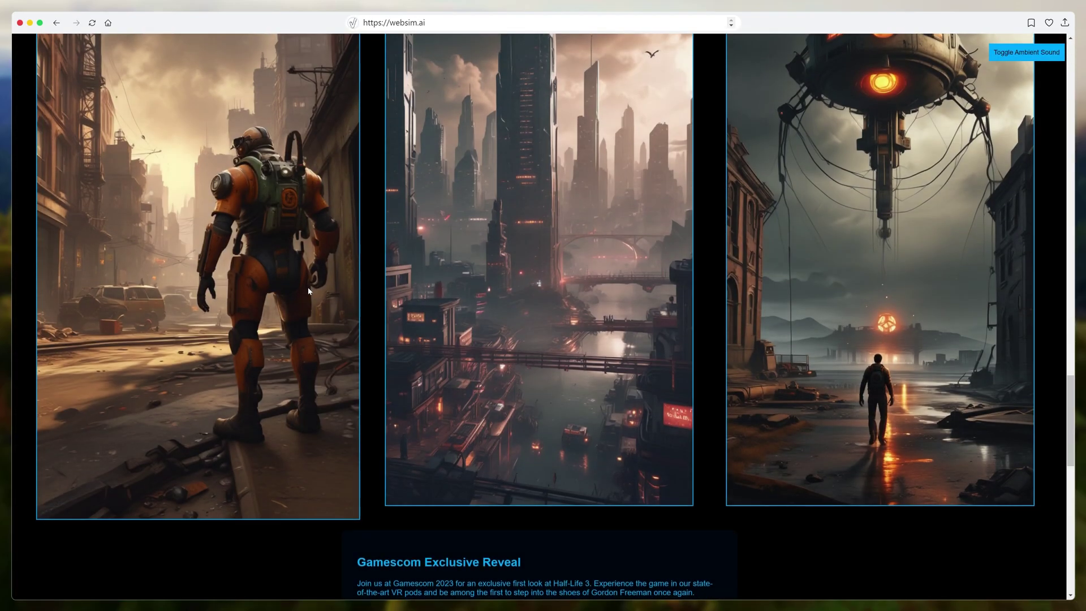
{"action": "scroll", "coordinate": [315, 312], "scroll_direction": "up", "scroll_amount": 5}
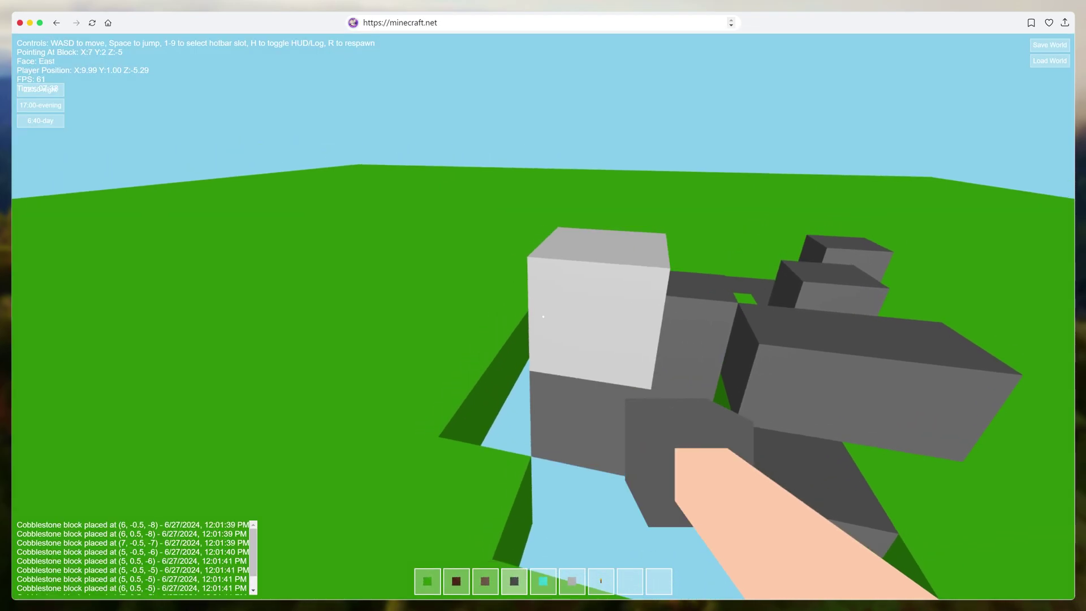
Step: Extend the cobblestone structure on the grass with more blocks while walking around its open pit
{"action": "key", "text": "d"}
{"action": "right_click", "coordinate": [543, 317]}
{"action": "right_click", "coordinate": [543, 317]}
{"action": "right_click", "coordinate": [543, 316]}
{"action": "right_click", "coordinate": [543, 317]}
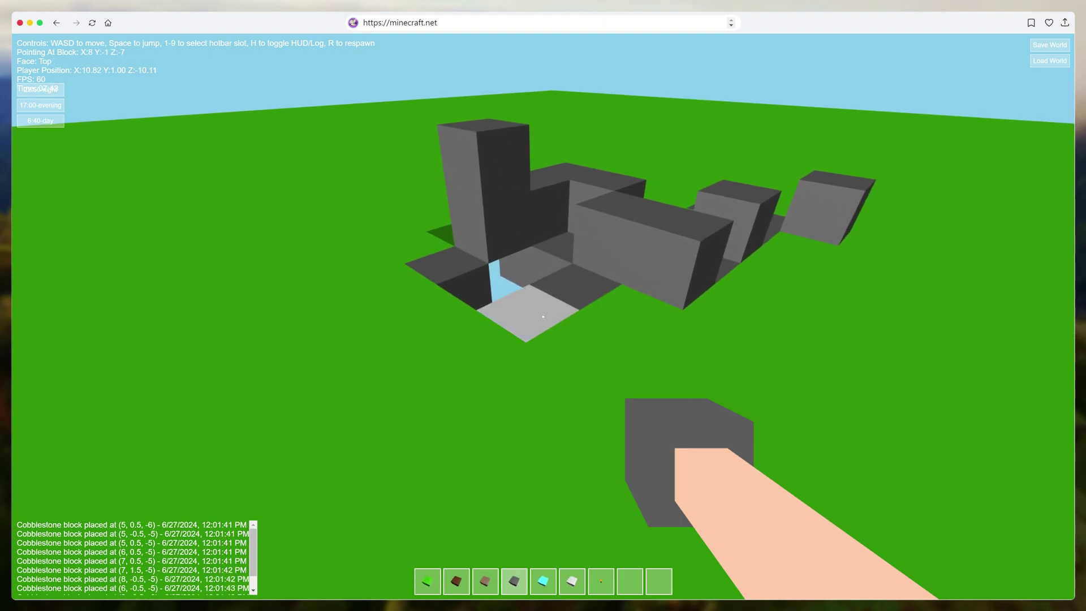
{"action": "right_click", "coordinate": [543, 317]}
{"action": "right_click", "coordinate": [543, 317]}
{"action": "key", "text": "s"}
{"action": "right_click", "coordinate": [543, 317]}
{"action": "right_click", "coordinate": [543, 316]}
{"action": "right_click", "coordinate": [543, 316]}
{"action": "right_click", "coordinate": [543, 316]}
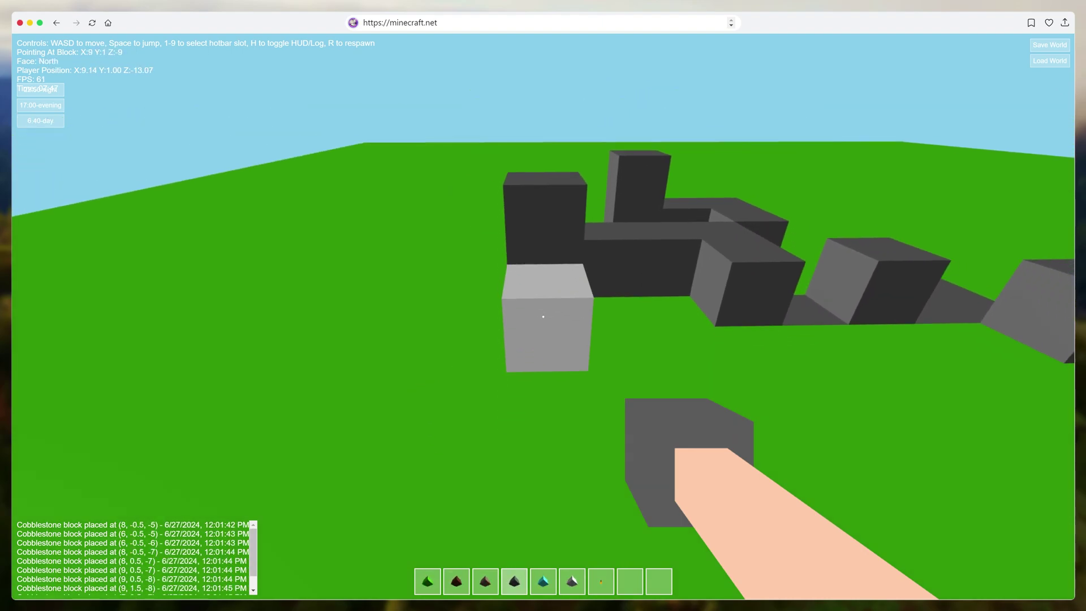
{"action": "right_click", "coordinate": [543, 317]}
{"action": "right_click", "coordinate": [543, 317]}
{"action": "right_click", "coordinate": [543, 316]}
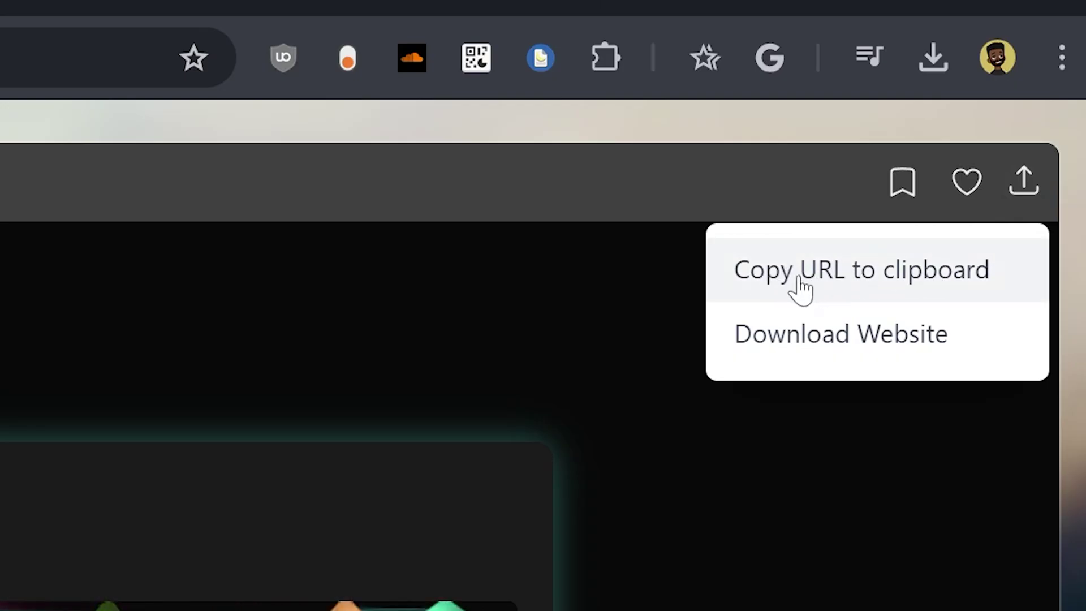
Step: Copy the ExoLife Explorer page's URL to the clipboard, bring up its sharing options again, and go to the WebSim home page
{"action": "left_click", "coordinate": [918, 281]}
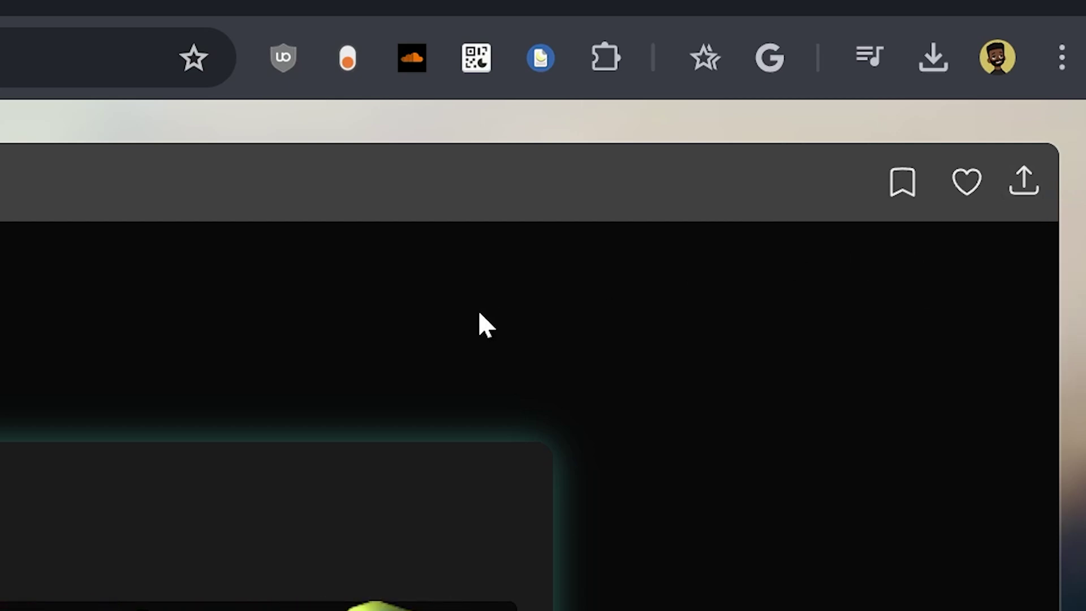
{"action": "left_click", "coordinate": [1017, 178]}
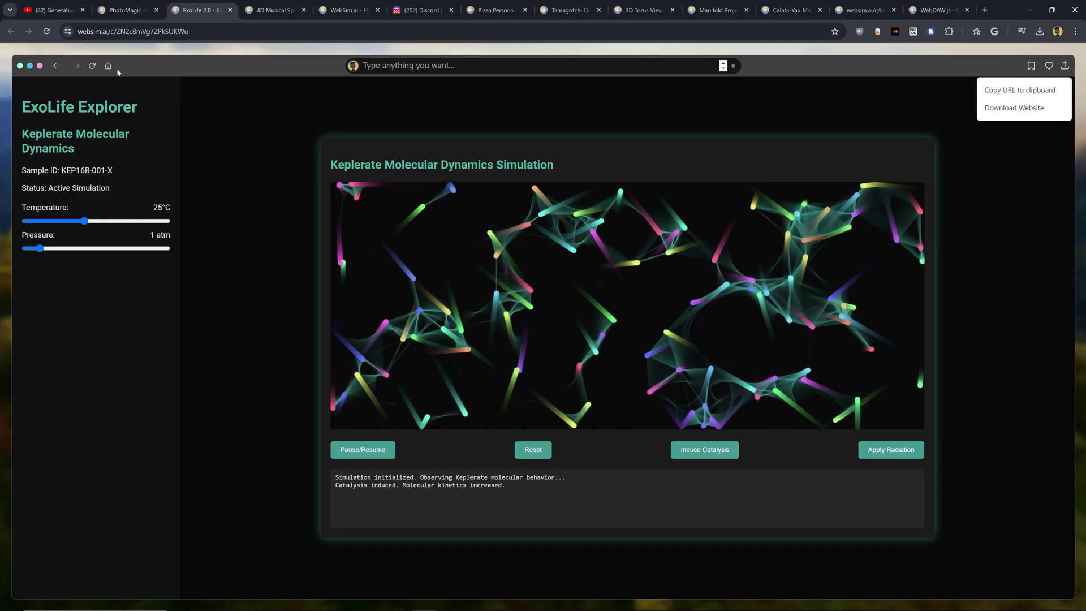
{"action": "left_click", "coordinate": [105, 78]}
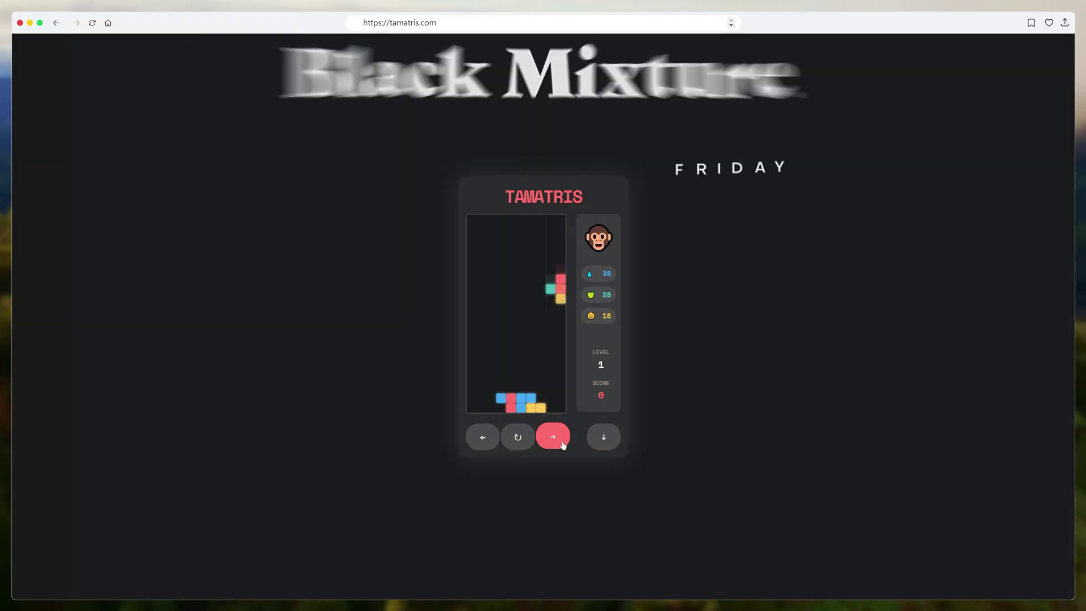
{"action": "key", "text": "Left"}
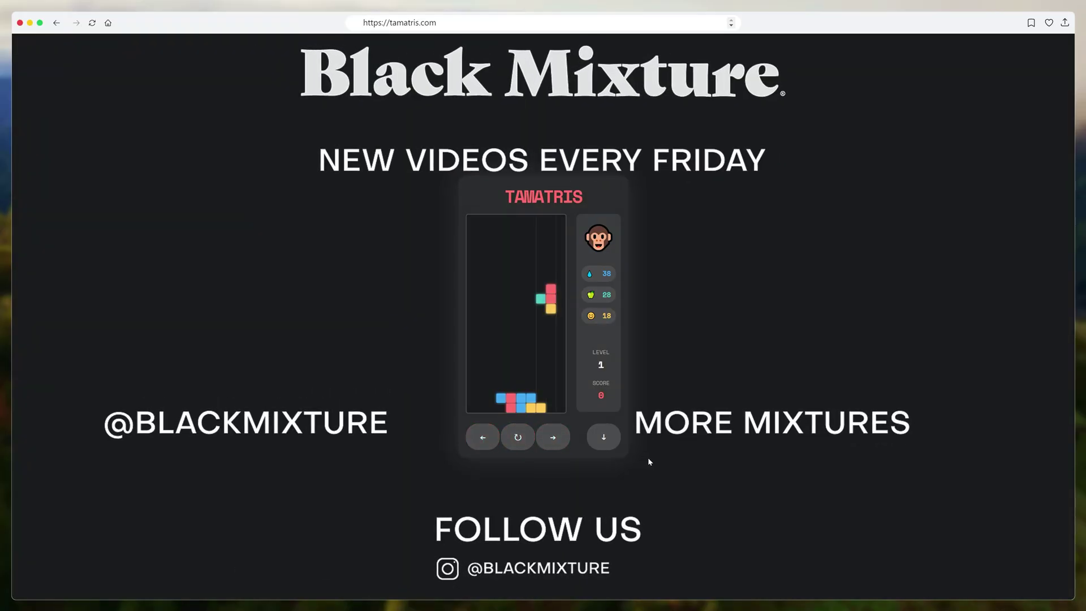